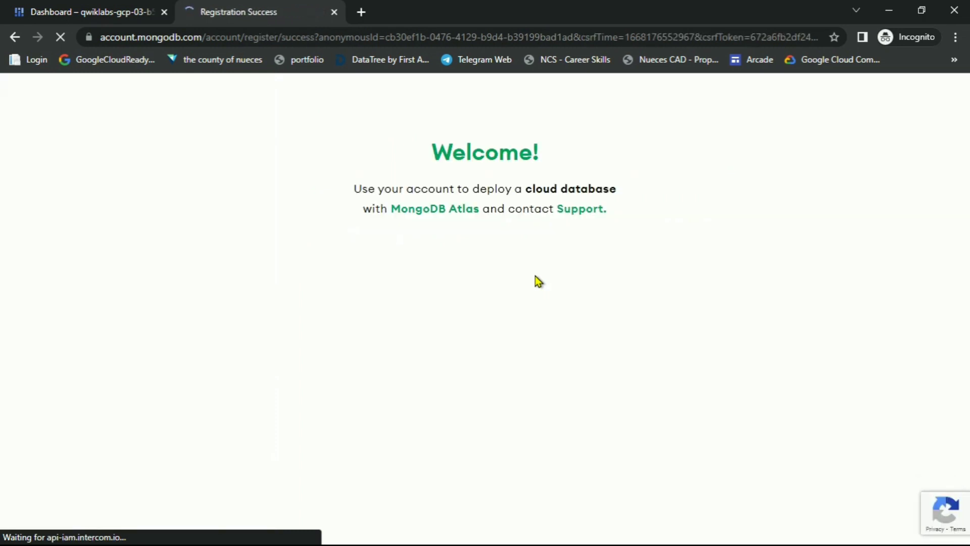
# - Answer the Atlas onboarding questions with Build a new application as the goal and ML / AI as the application type
pyautogui.scroll(-1, 535, 275)
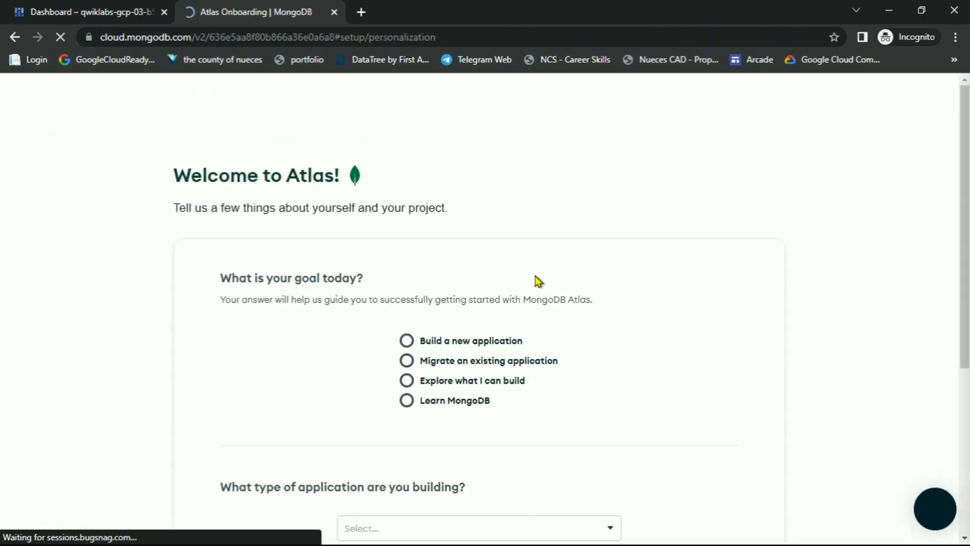
pyautogui.click(407, 343)
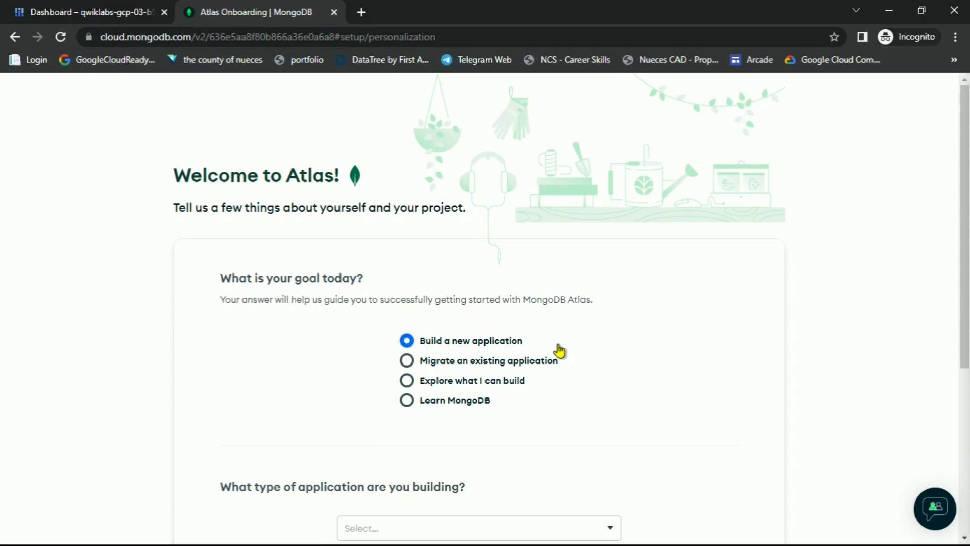
pyautogui.scroll(-4, 576, 344)
pyautogui.click(389, 322)
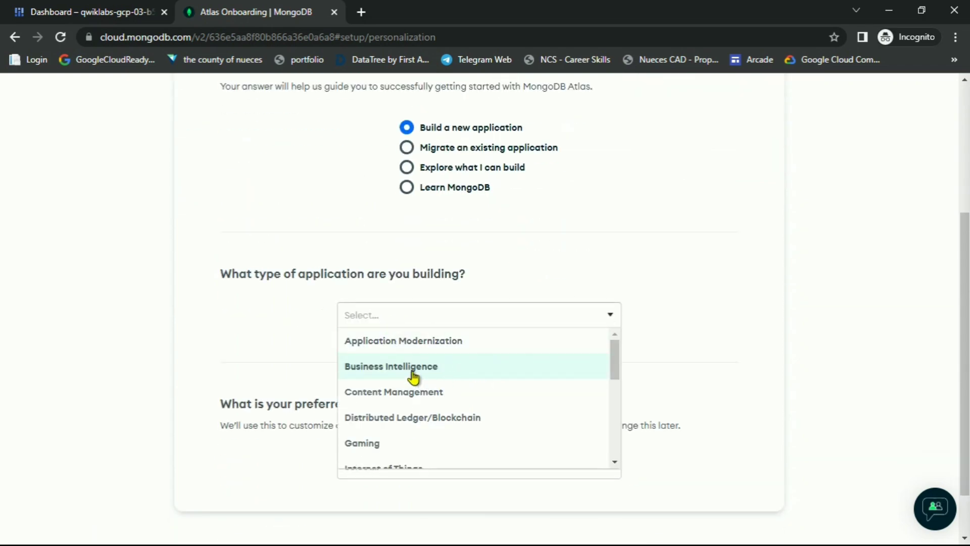
pyautogui.scroll(-3, 440, 411)
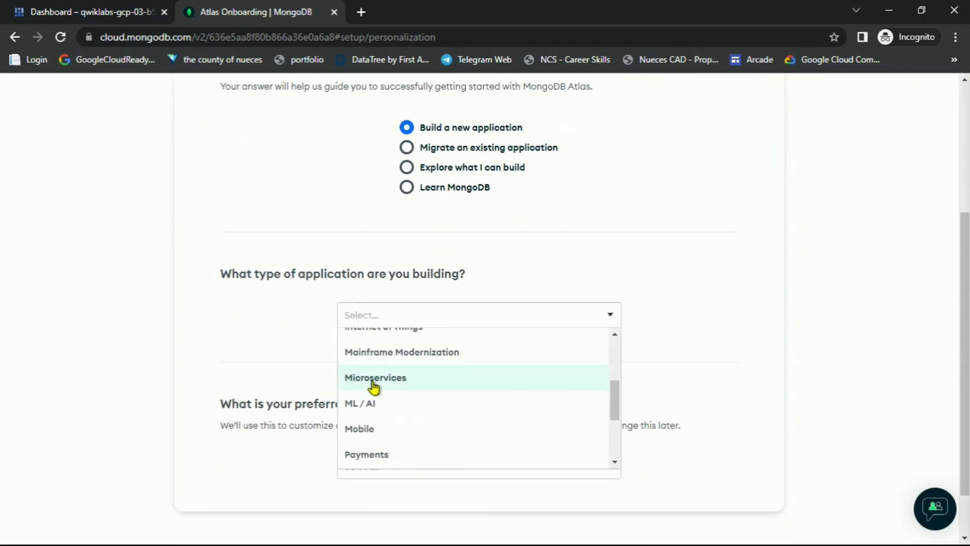
pyautogui.doubleClick(381, 403)
# - Choose Python as the preferred language and submit the onboarding form
pyautogui.scroll(-1, 518, 369)
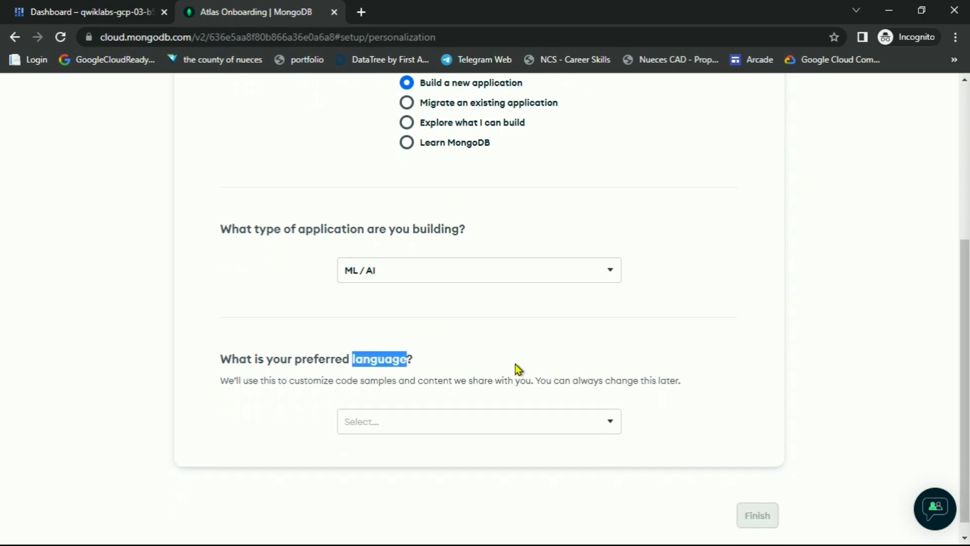
pyautogui.click(411, 405)
pyautogui.click(398, 461)
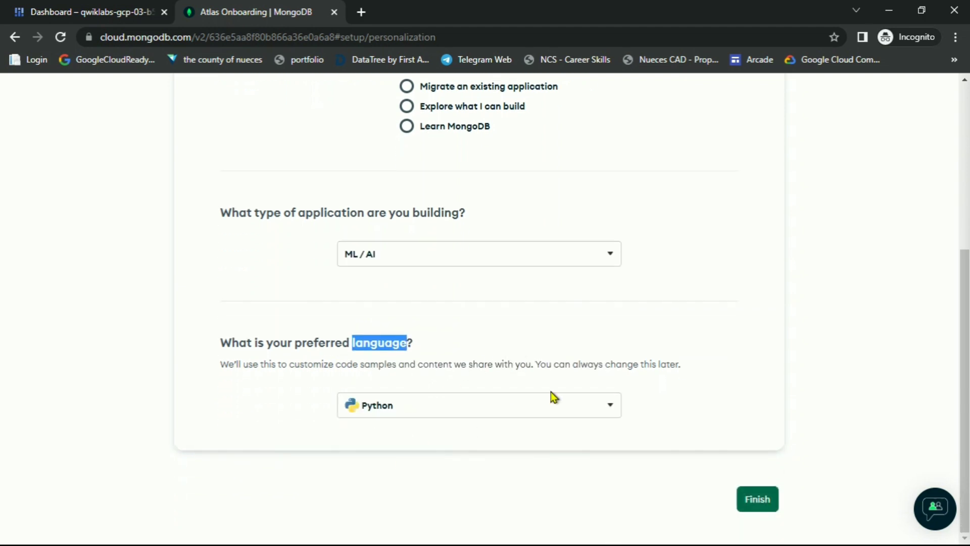
pyautogui.click(759, 502)
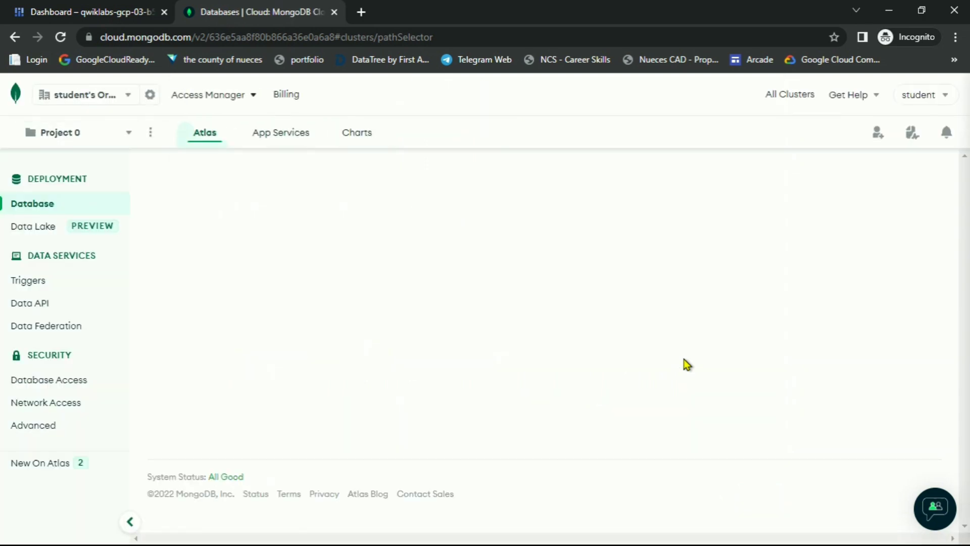
# - Consult the lab's cluster instructions, then return to Atlas and start creating a free Shared cloud database
pyautogui.hotkey('alt', 'Tab')
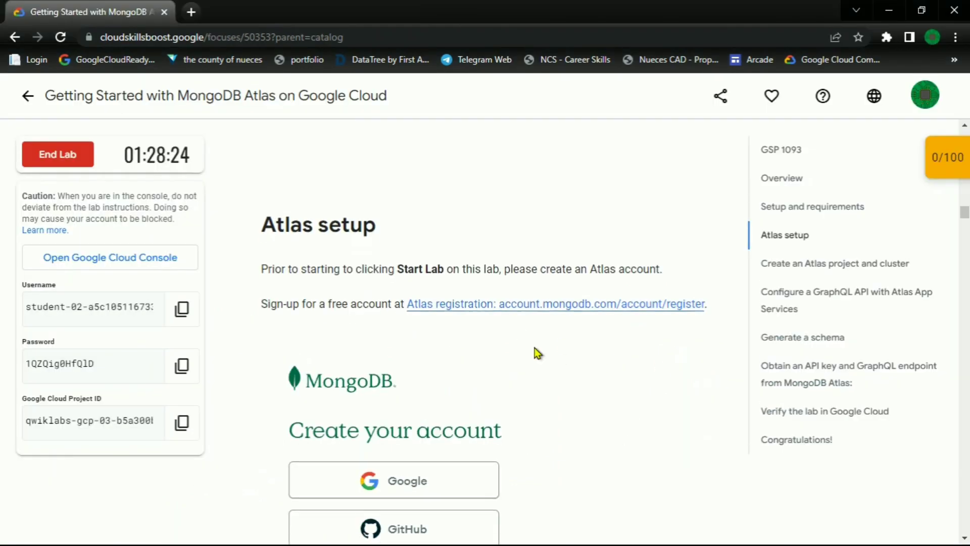
pyautogui.scroll(-15, 535, 351)
pyautogui.scroll(-16, 446, 302)
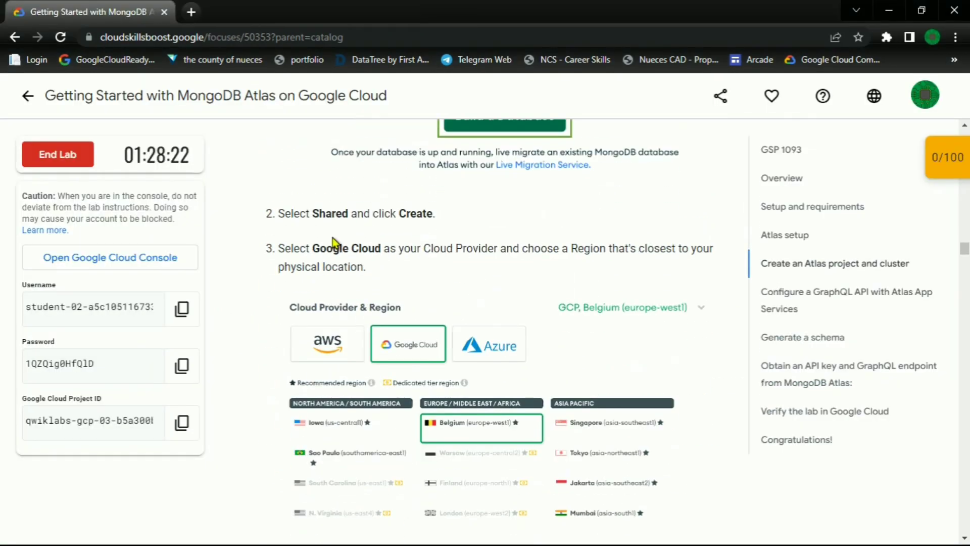
pyautogui.scroll(-4, 463, 283)
pyautogui.hotkey('alt', 'Tab')
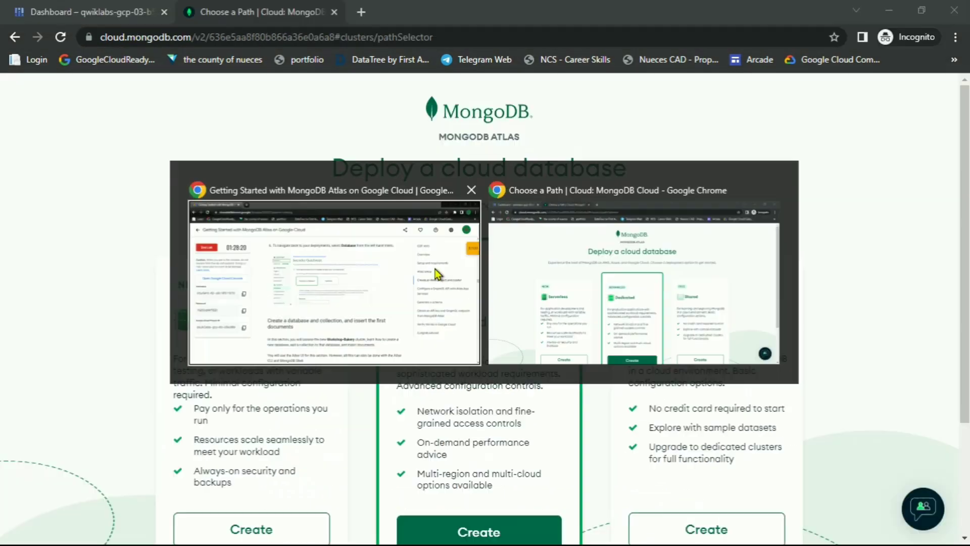
pyautogui.click(704, 530)
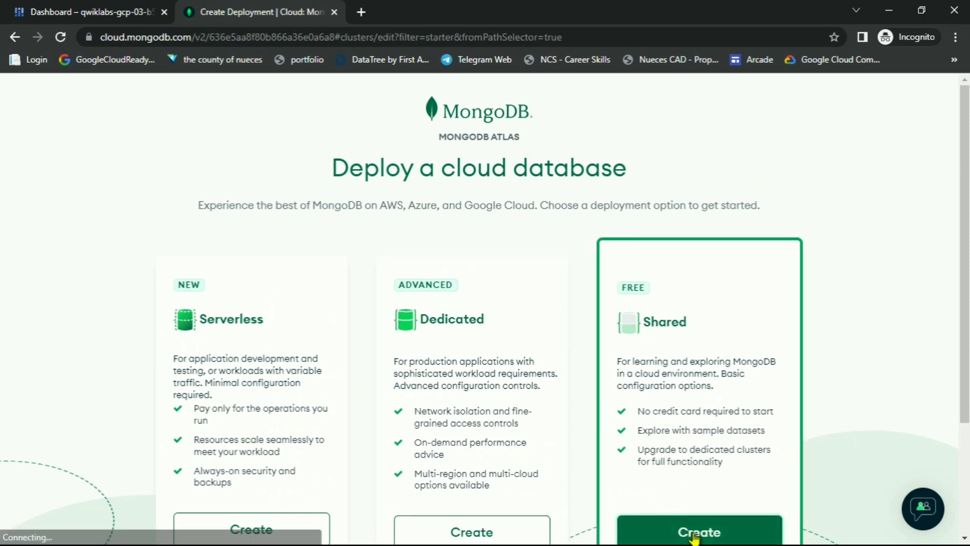
# - Switch to the lab instructions and copy the cluster name Workshop-Bakery from step 4
pyautogui.hotkey('alt', 'Tab')
pyautogui.scroll(-3, 517, 321)
pyautogui.scroll(11, 516, 321)
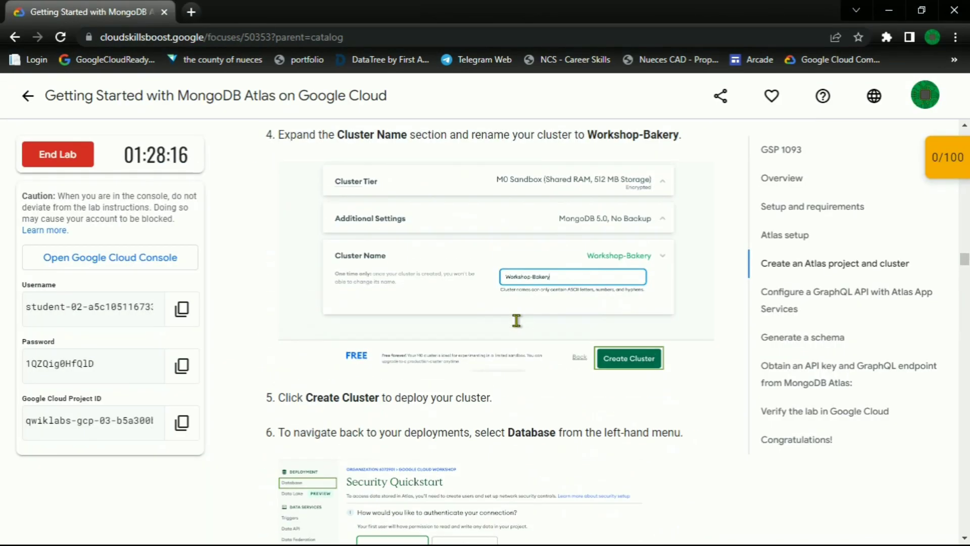
pyautogui.moveTo(588, 348); pyautogui.dragTo(703, 356)
pyautogui.hotkey('ctrl', 'c')
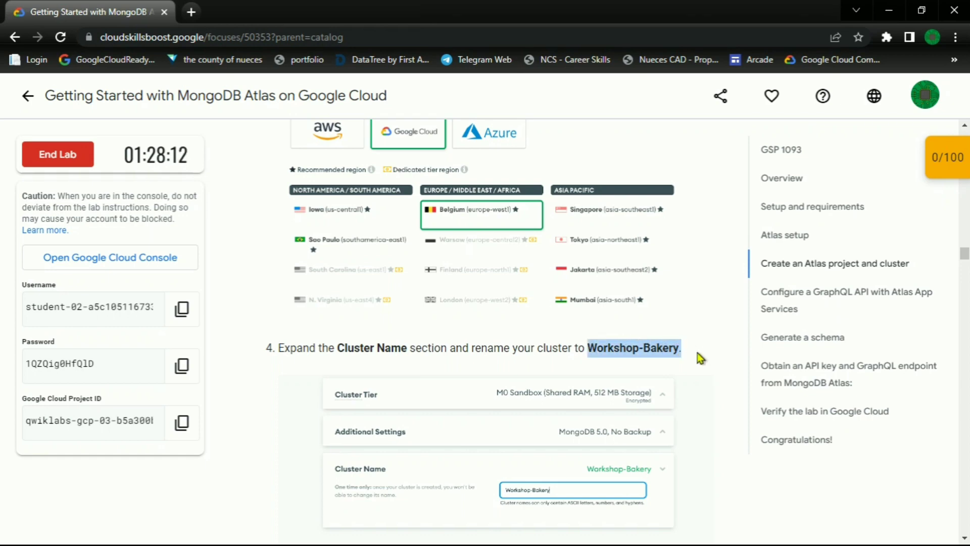
# - Back in Atlas, set the shared cluster's provider to Google Cloud and its region to Belgium (europe-west1)
pyautogui.hotkey('alt', 'Tab')
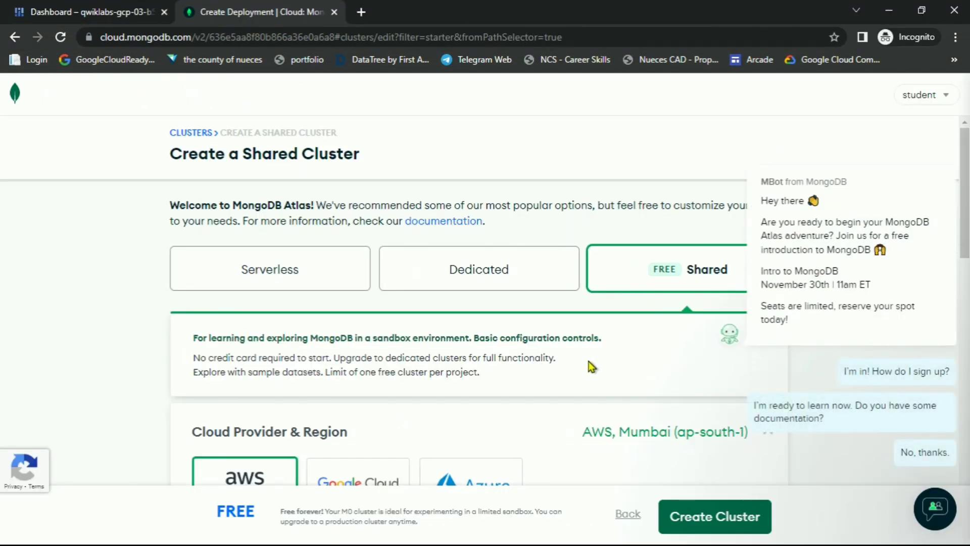
pyautogui.scroll(-5, 349, 347)
pyautogui.scroll(-4, 349, 346)
pyautogui.scroll(5, 368, 202)
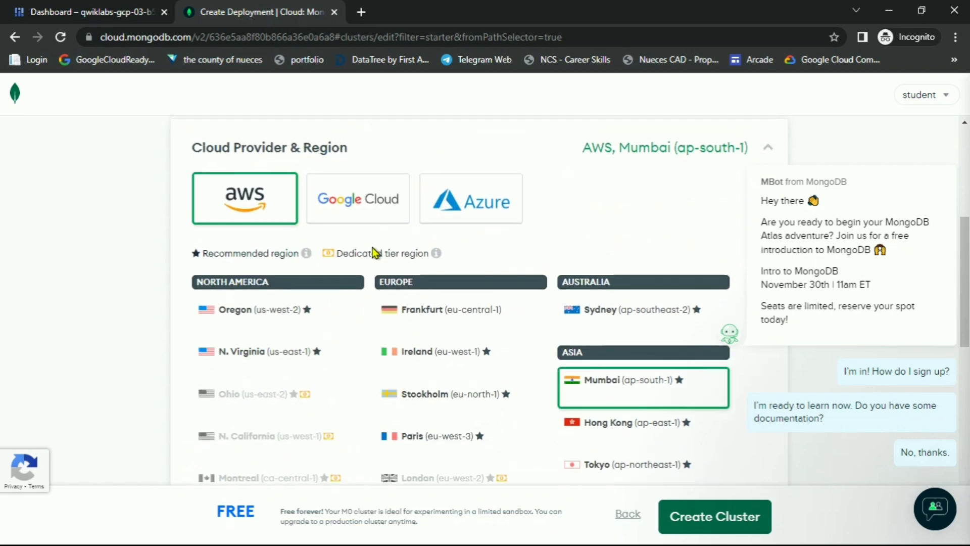
pyautogui.click(357, 210)
pyautogui.click(463, 332)
# - Dismiss the chat message, name the cluster Workshop-Bakery without a trailing period, and create it
pyautogui.scroll(-10, 556, 354)
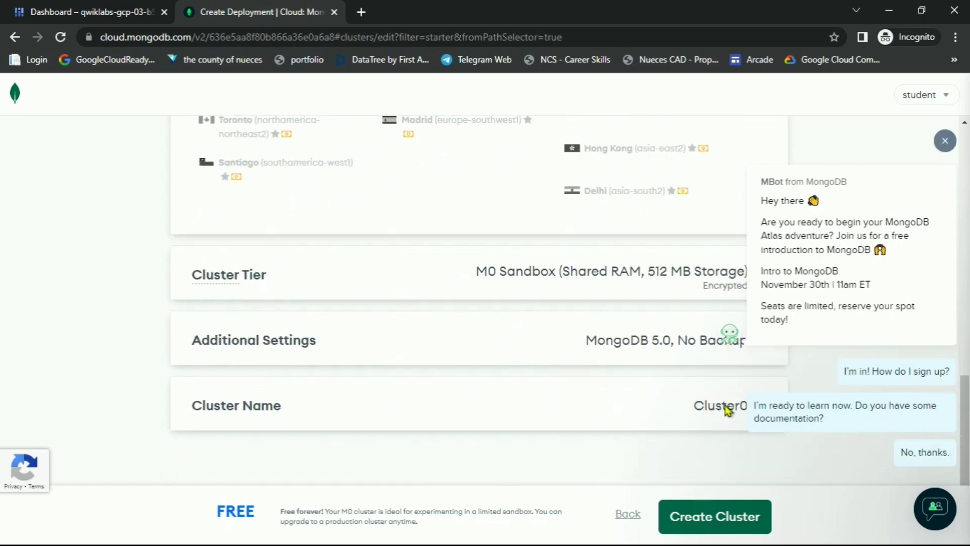
pyautogui.click(945, 141)
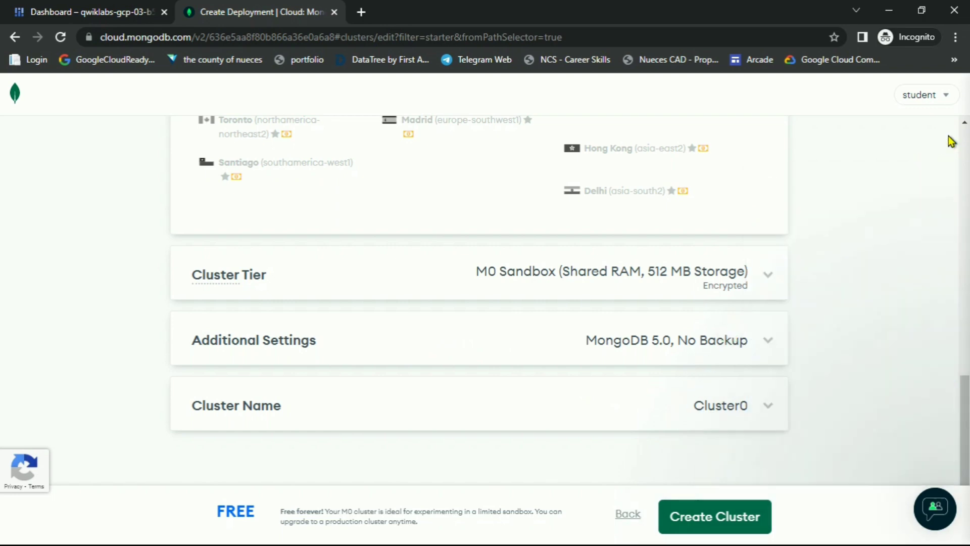
pyautogui.click(772, 403)
pyautogui.click(665, 446)
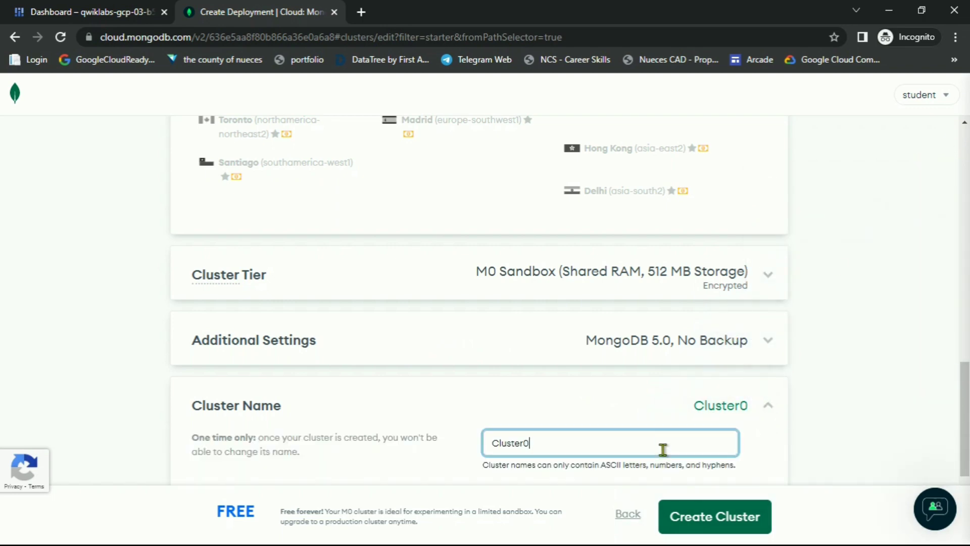
pyautogui.hotkey('ctrl', 'a')
pyautogui.hotkey('ctrl', 'v')
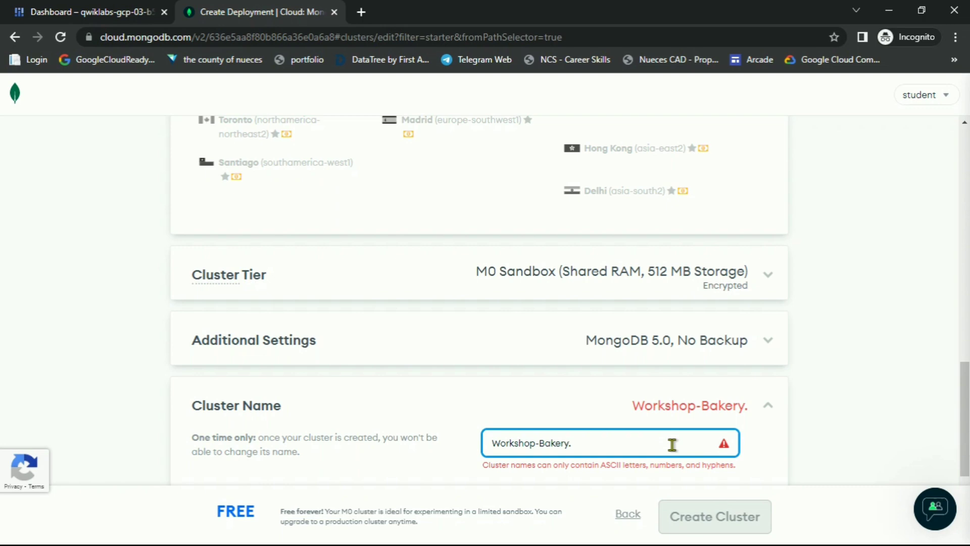
pyautogui.press('BackSpace')
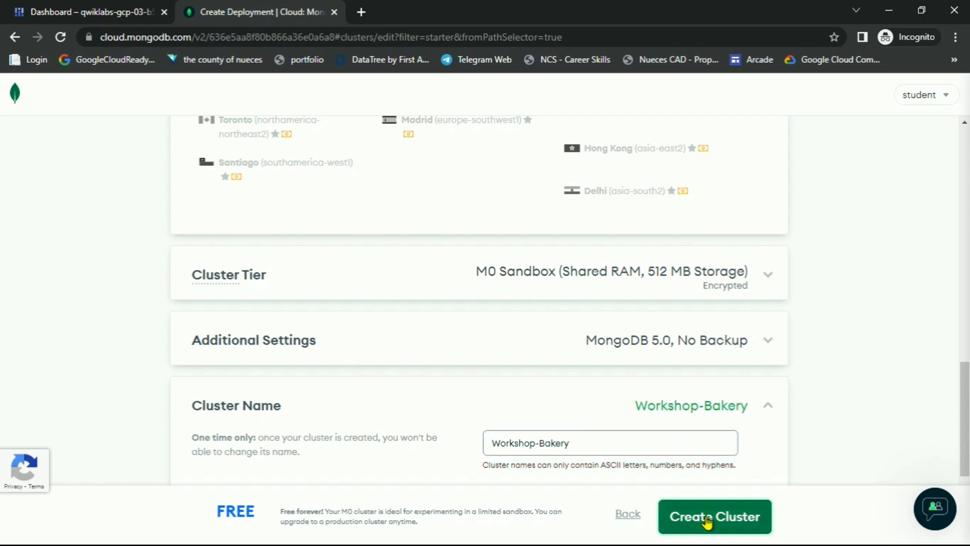
# - Check the lab's next instructions, then return to Atlas and open the project's Database Deployments page
pyautogui.hotkey('alt', 'Tab')
pyautogui.scroll(-7, 635, 370)
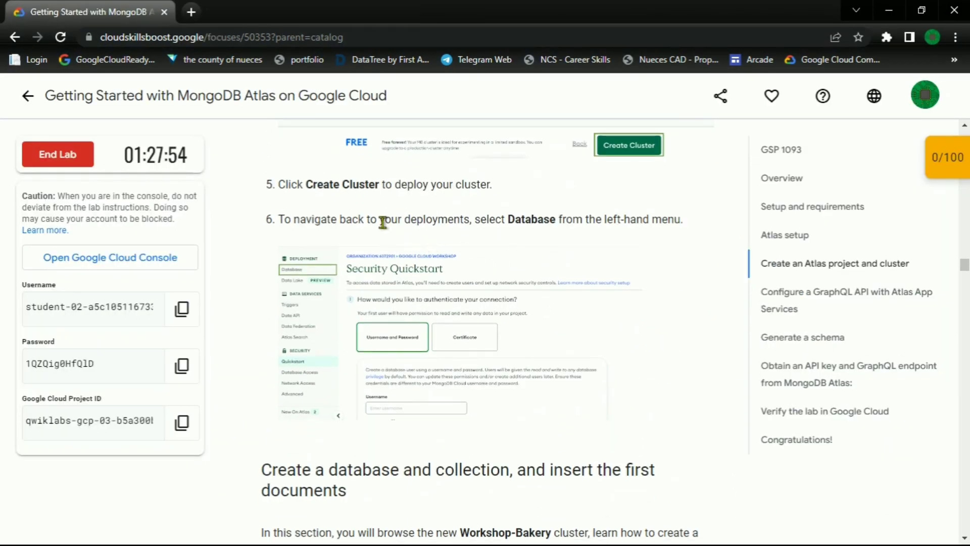
pyautogui.hotkey('alt', 'Tab')
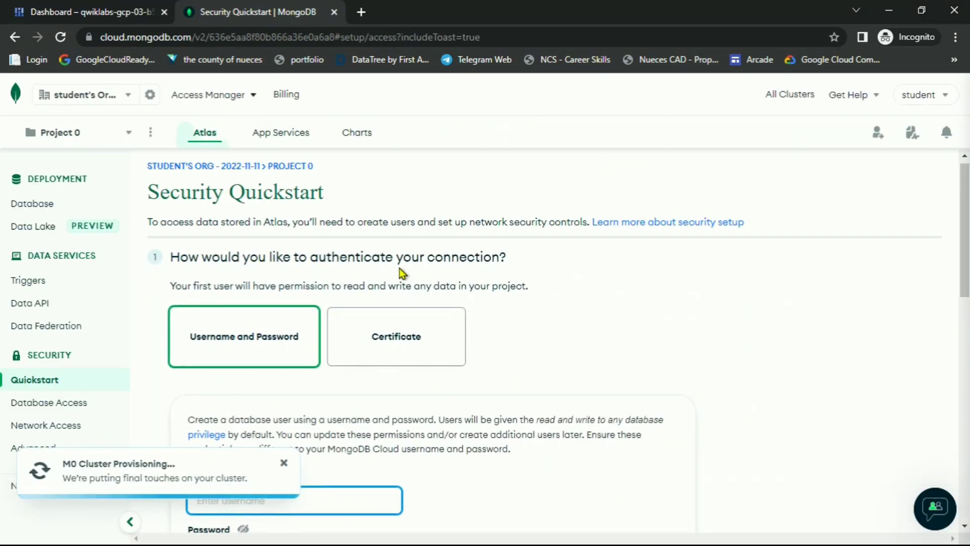
pyautogui.click(18, 204)
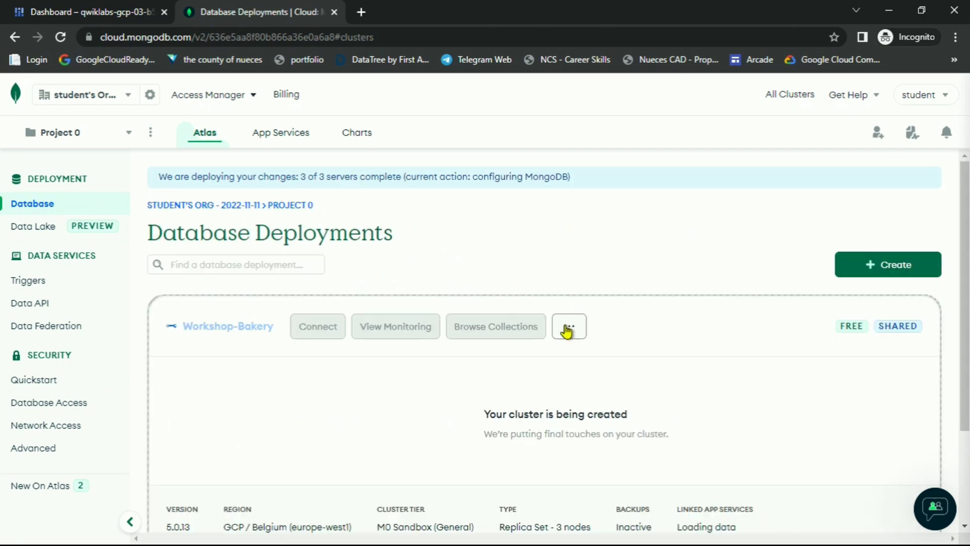
pyautogui.scroll(-2, 545, 366)
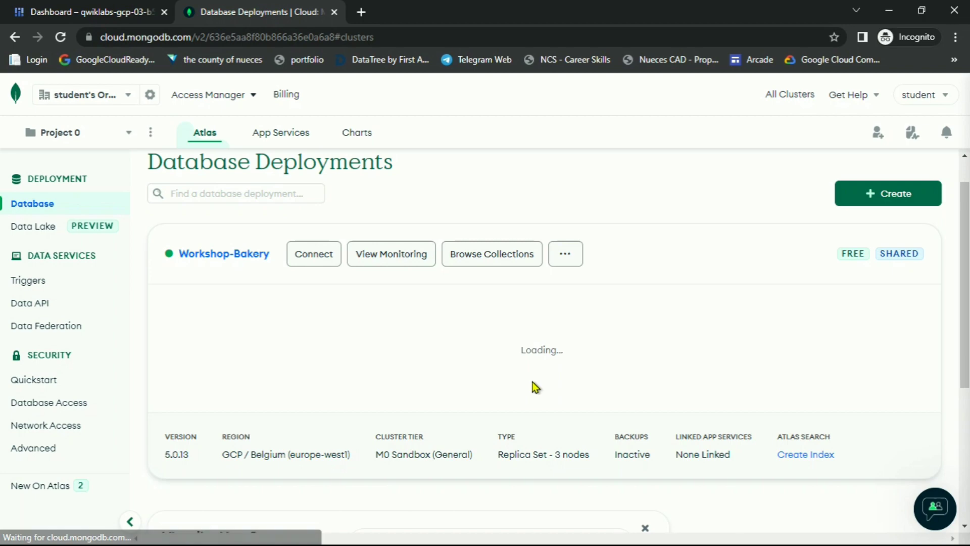
# - Read the lab's section on creating a database, then browse the Workshop-Bakery cluster's collections in Atlas
pyautogui.hotkey('alt', 'Tab')
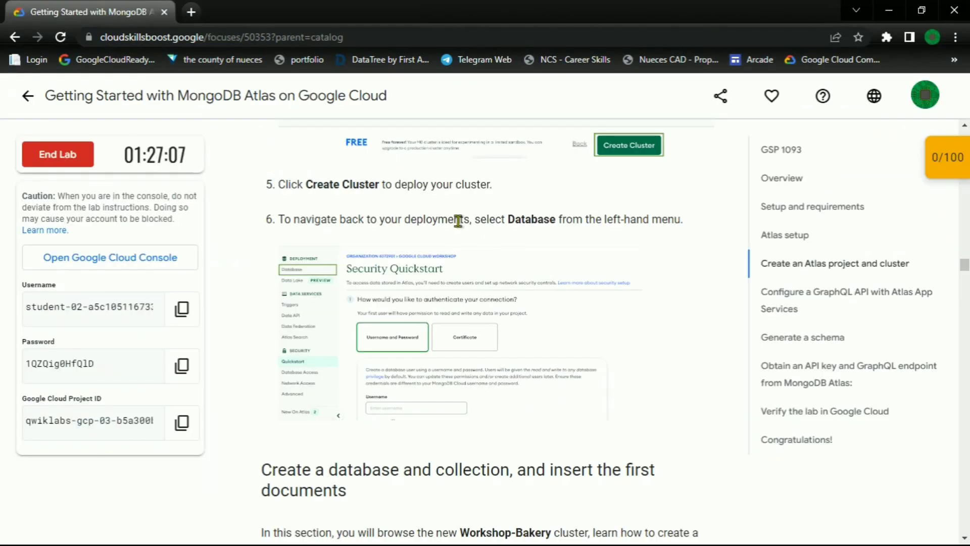
pyautogui.scroll(-5, 459, 221)
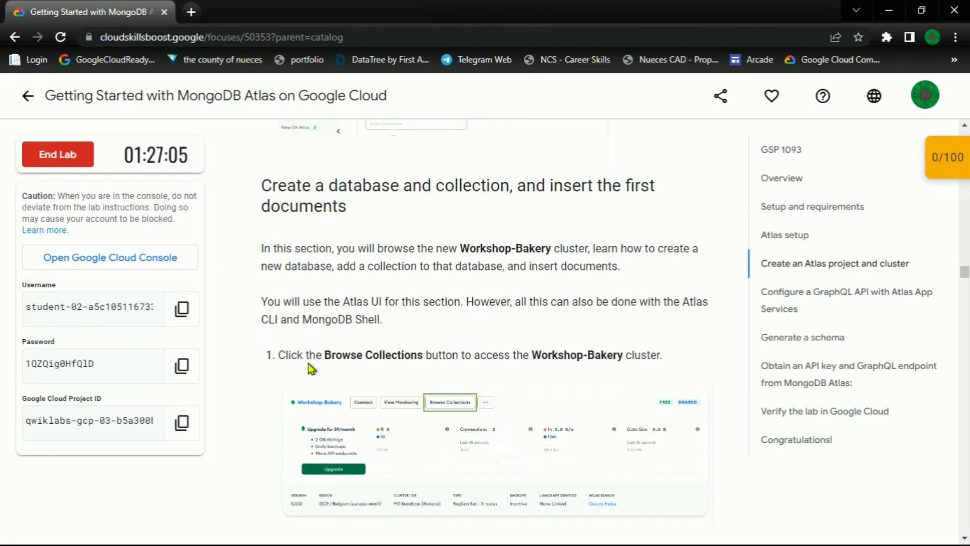
pyautogui.moveTo(308, 360); pyautogui.dragTo(662, 360)
pyautogui.hotkey('alt', 'Tab')
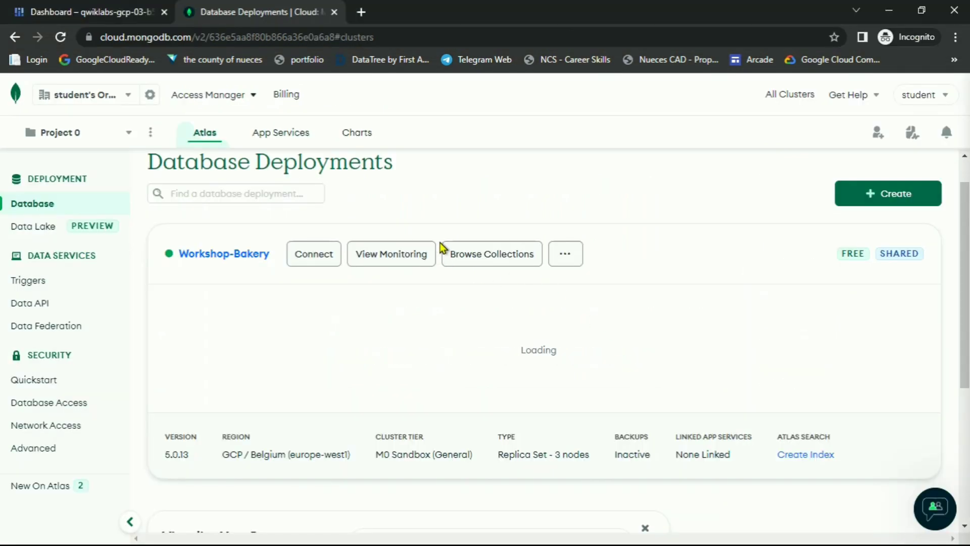
pyautogui.click(468, 262)
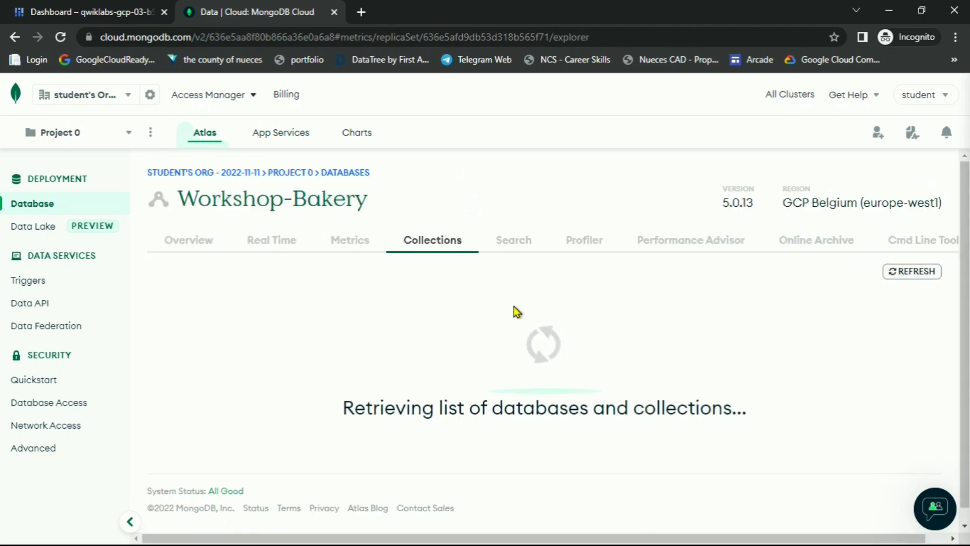
# - Read the lab's Add My Own Data instructions and copy the database name Bakery from step 3
pyautogui.hotkey('alt', 'Tab')
pyautogui.scroll(-4, 494, 325)
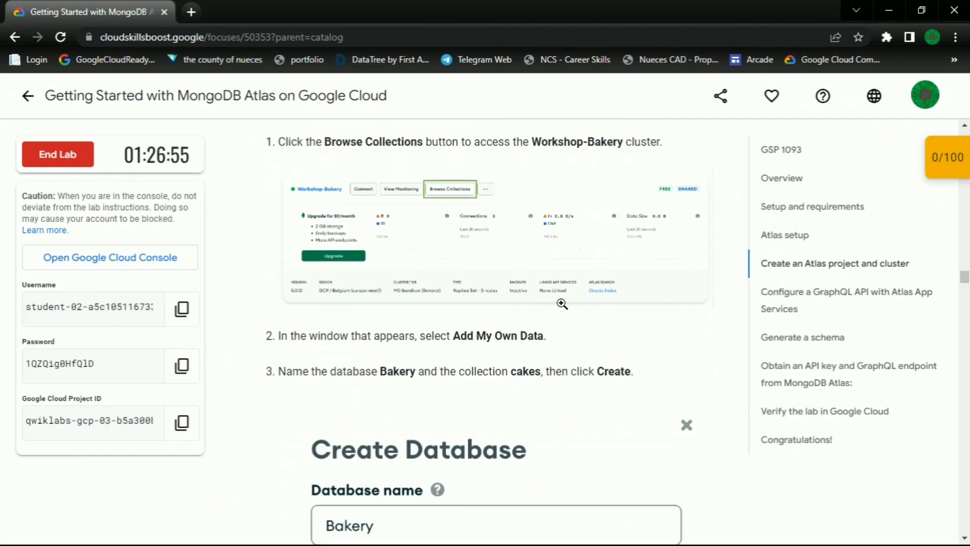
pyautogui.scroll(-2, 463, 283)
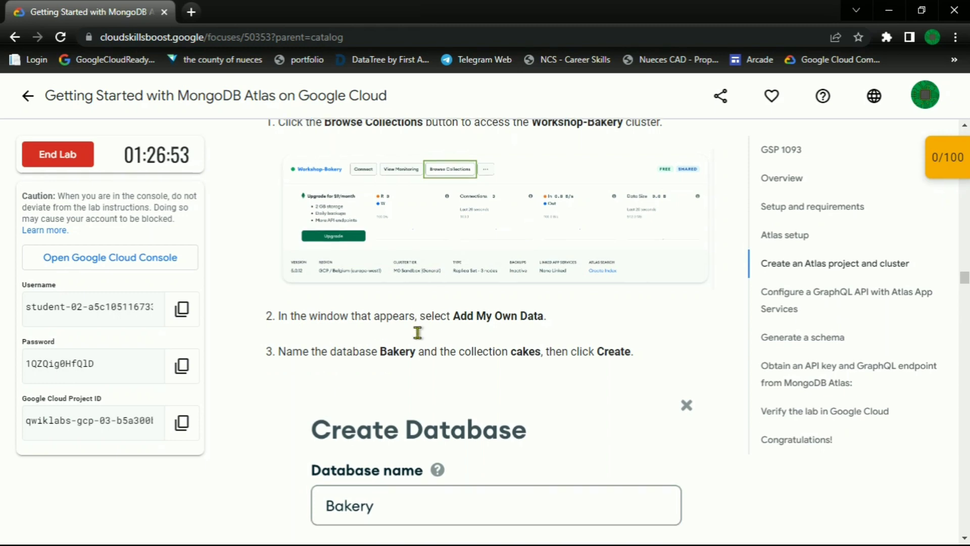
pyautogui.moveTo(433, 269); pyautogui.dragTo(568, 281)
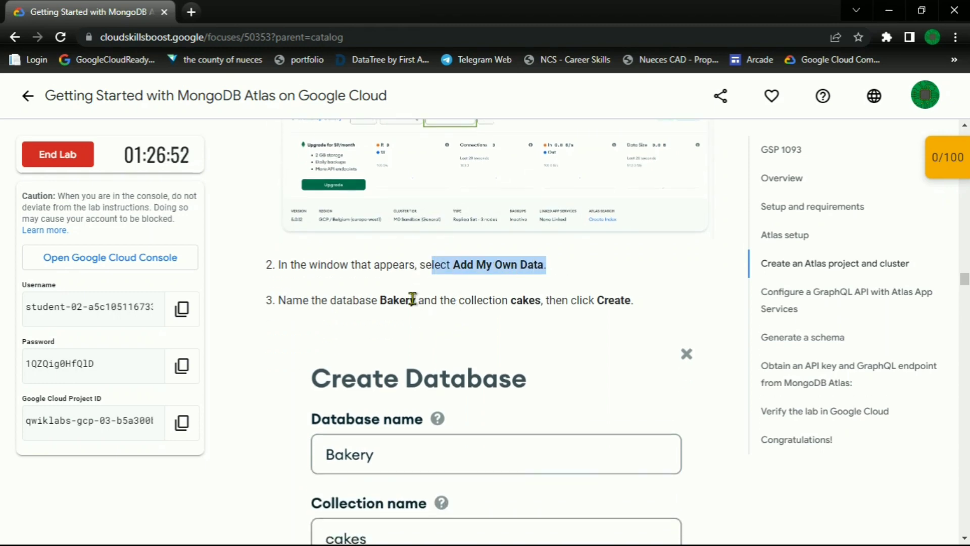
pyautogui.doubleClick(390, 300)
pyautogui.hotkey('ctrl', 'c')
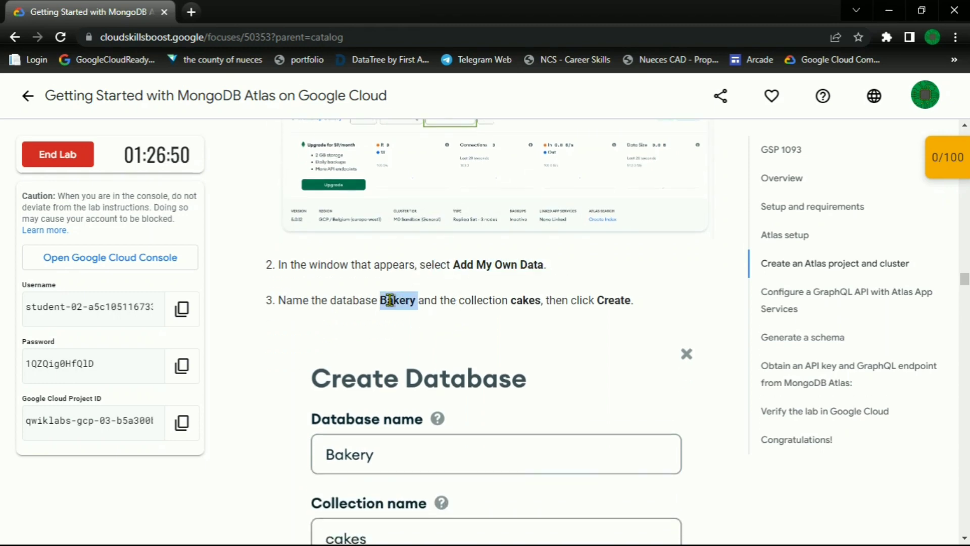
# - Return to Atlas, choose to add own data to the cluster, and enter Bakery as the database name
pyautogui.hotkey('alt', 'Tab')
pyautogui.scroll(-3, 600, 353)
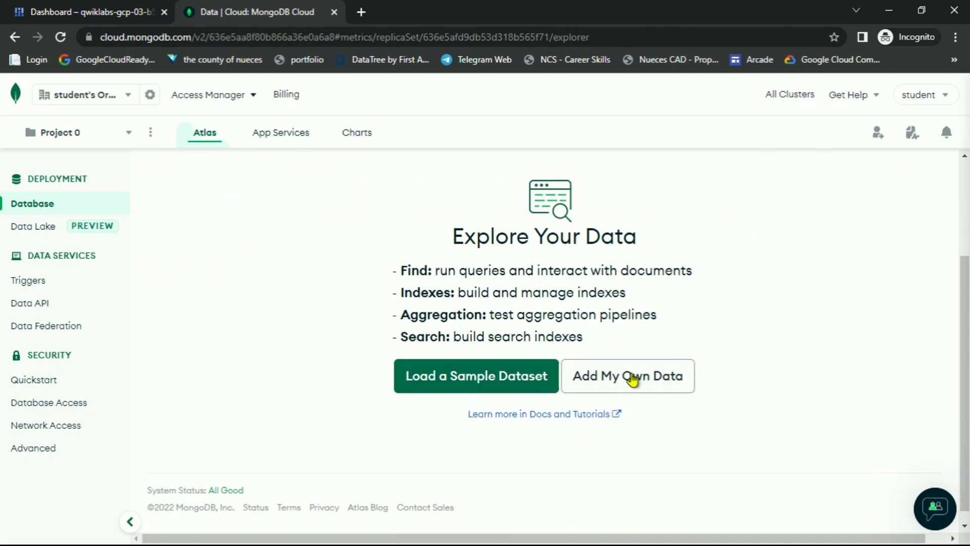
pyautogui.click(633, 380)
pyautogui.click(418, 258)
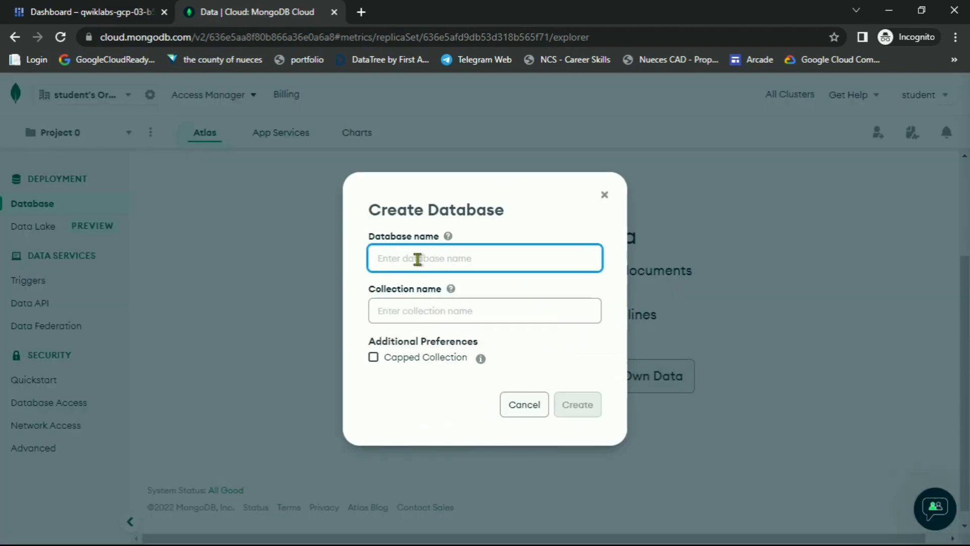
pyautogui.hotkey('ctrl', 'v')
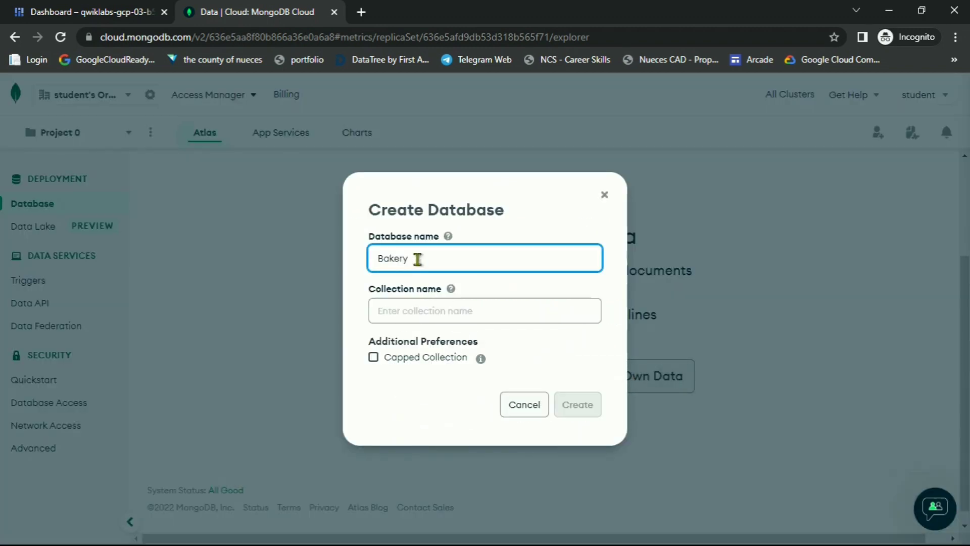
# - Copy the collection name cakes from the lab instructions, enter it as the Atlas collection name and create the Bakery database
pyautogui.hotkey('alt', 'Tab')
pyautogui.doubleClick(521, 300)
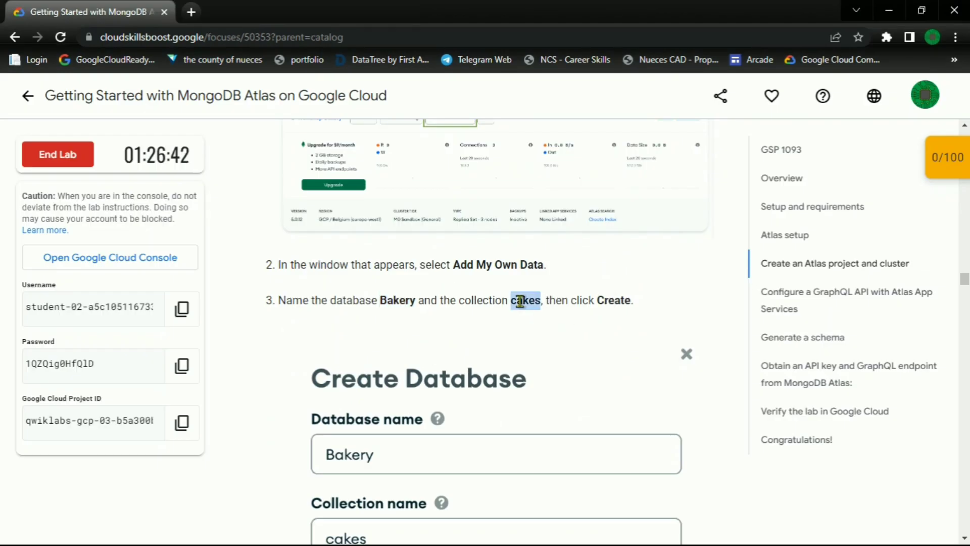
pyautogui.hotkey('ctrl', 'c')
pyautogui.hotkey('alt', 'Tab')
pyautogui.click(423, 311)
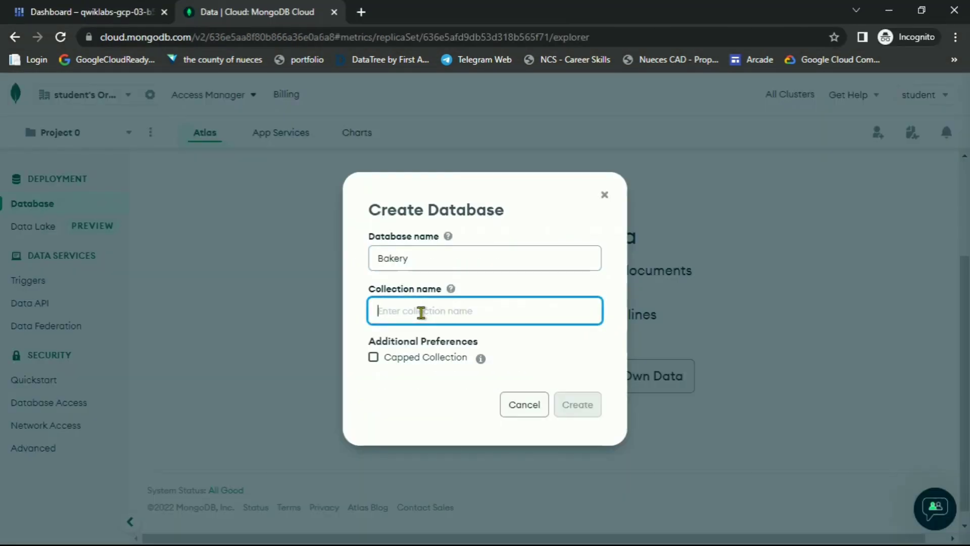
pyautogui.hotkey('ctrl', 'v')
pyautogui.click(590, 405)
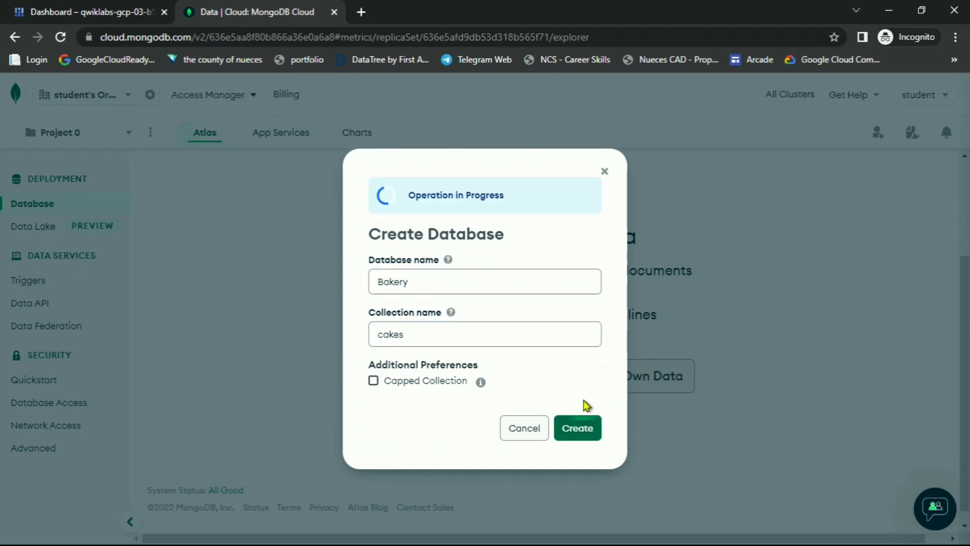
# - Read step 4 of the lab instructions, then return to Atlas and start inserting a document into the Bakery.cakes collection
pyautogui.hotkey('alt', 'Tab')
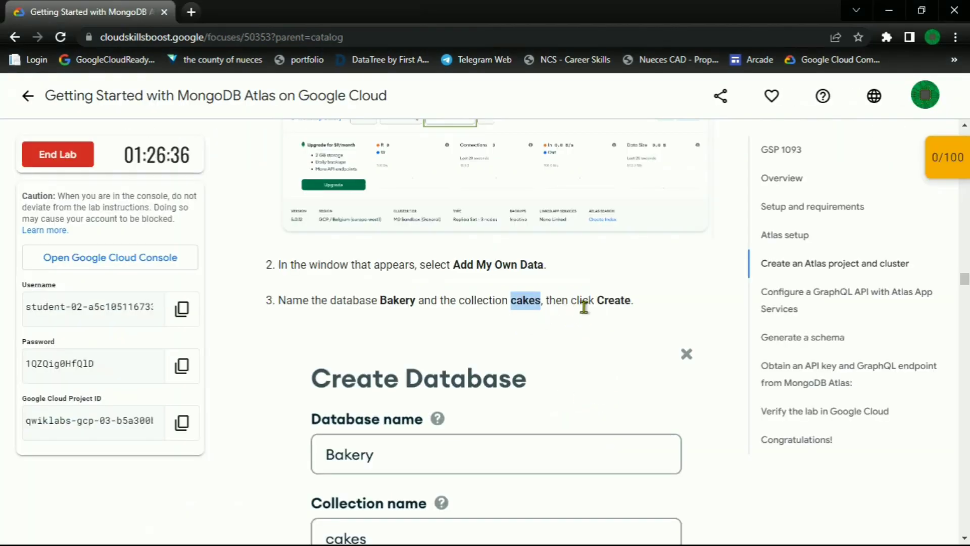
pyautogui.scroll(-10, 576, 300)
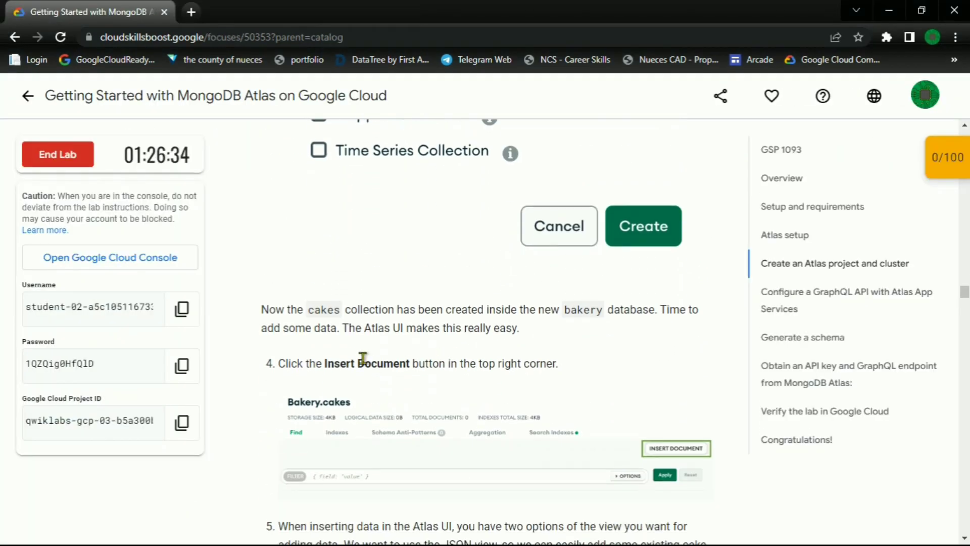
pyautogui.scroll(-2, 409, 327)
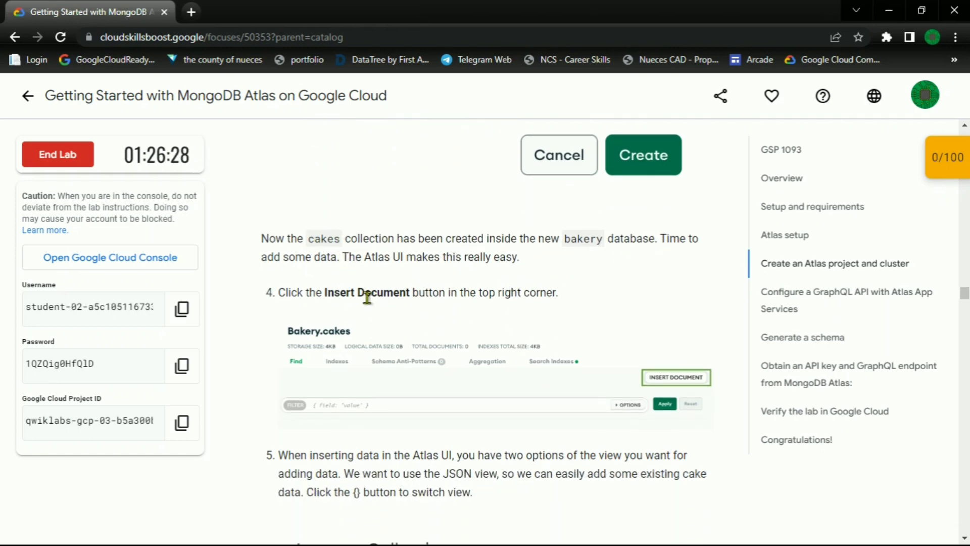
pyautogui.hotkey('alt', 'Tab')
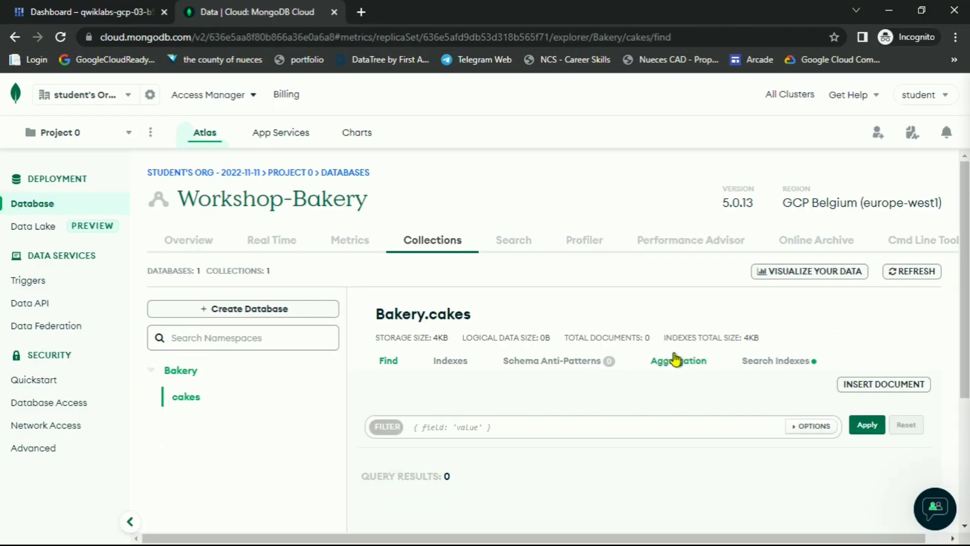
pyautogui.click(878, 385)
# - Read lab steps 5 and 6, copy the Chocolate Cake document code and return to Atlas
pyautogui.hotkey('alt', 'Tab')
pyautogui.scroll(-5, 563, 278)
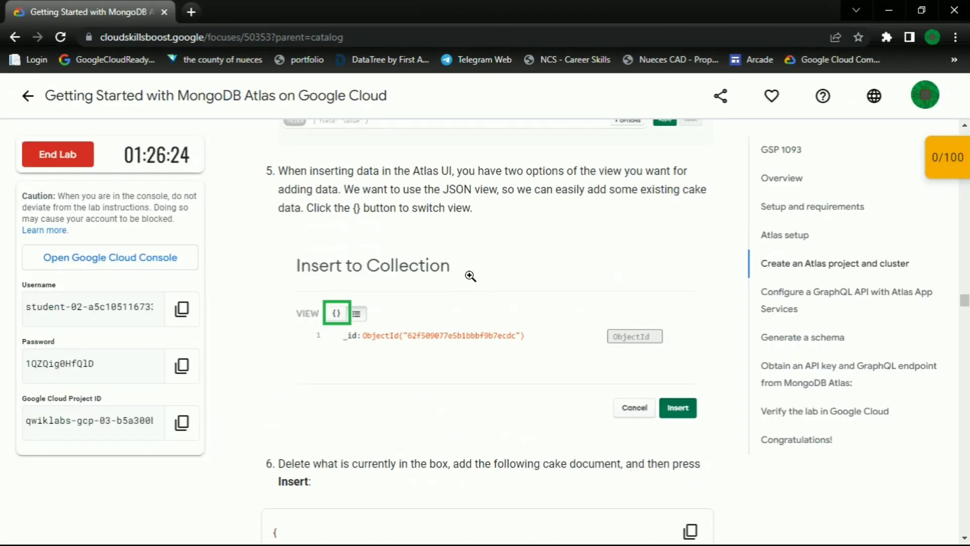
pyautogui.scroll(-6, 471, 275)
pyautogui.click(704, 251)
pyautogui.hotkey('alt', 'Tab')
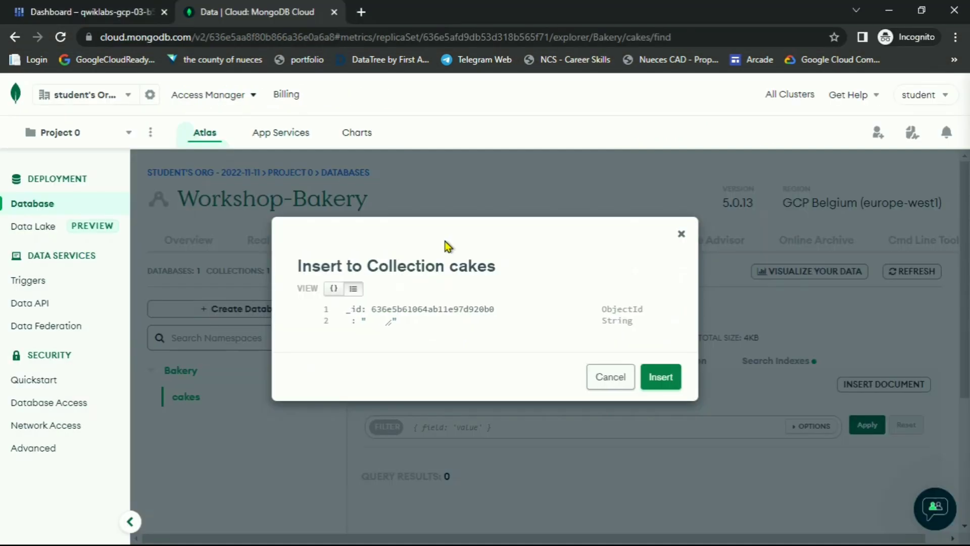
# - Switch the new cakes document to JSON view, replace its content with the copied Chocolate Cake document and insert it
pyautogui.click(334, 288)
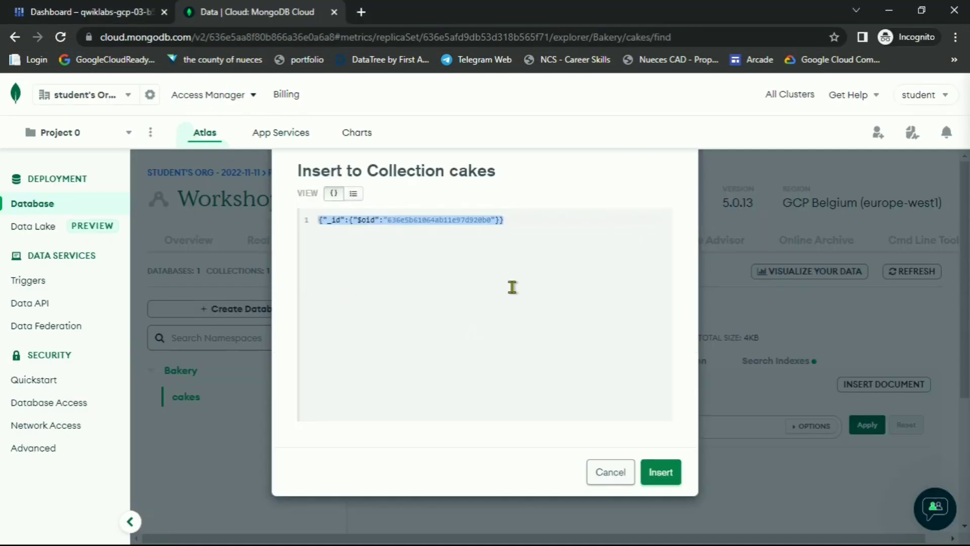
pyautogui.click(529, 225)
pyautogui.hotkey('ctrl', 'a')
pyautogui.hotkey('ctrl', 'v')
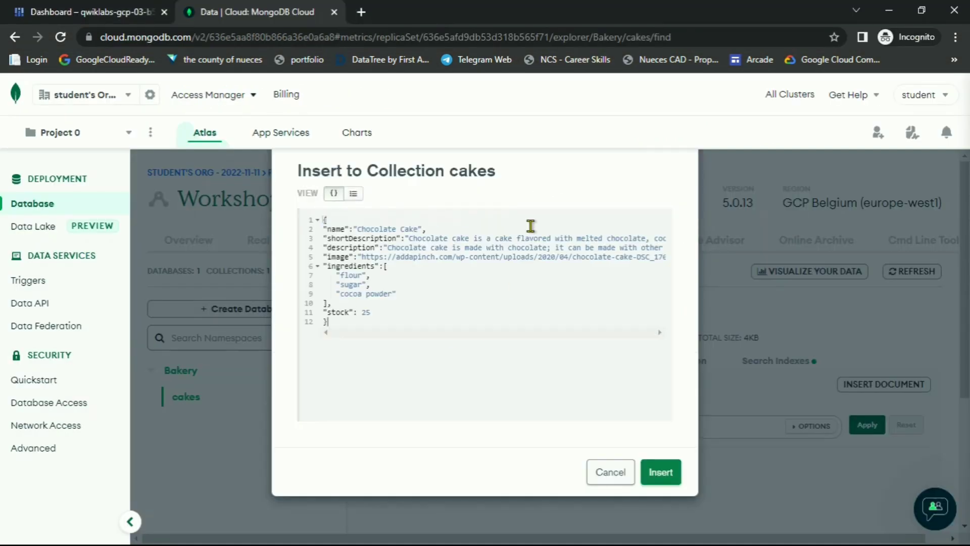
# - Copy the Cheese Cake document code from lab step 7 and return to Atlas
pyautogui.hotkey('alt', 'Tab')
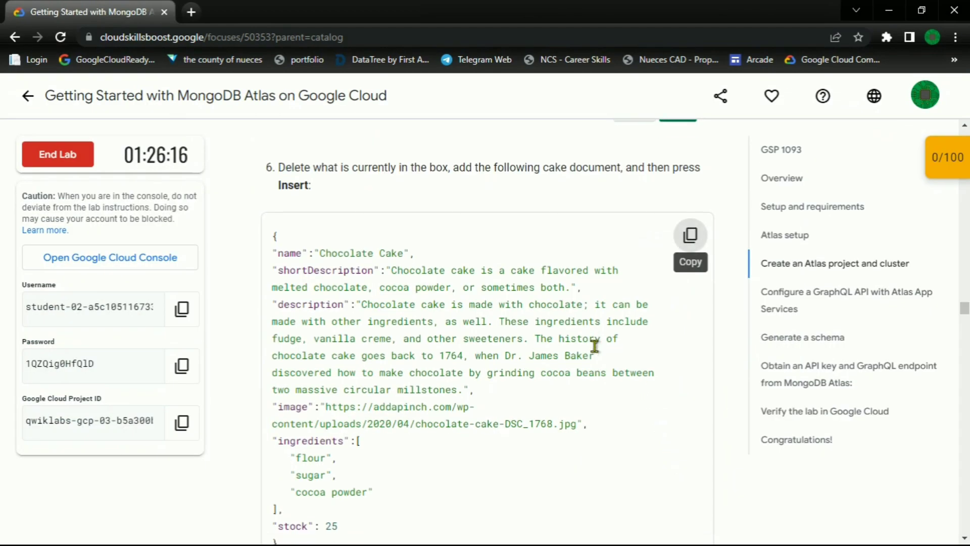
pyautogui.scroll(-8, 558, 255)
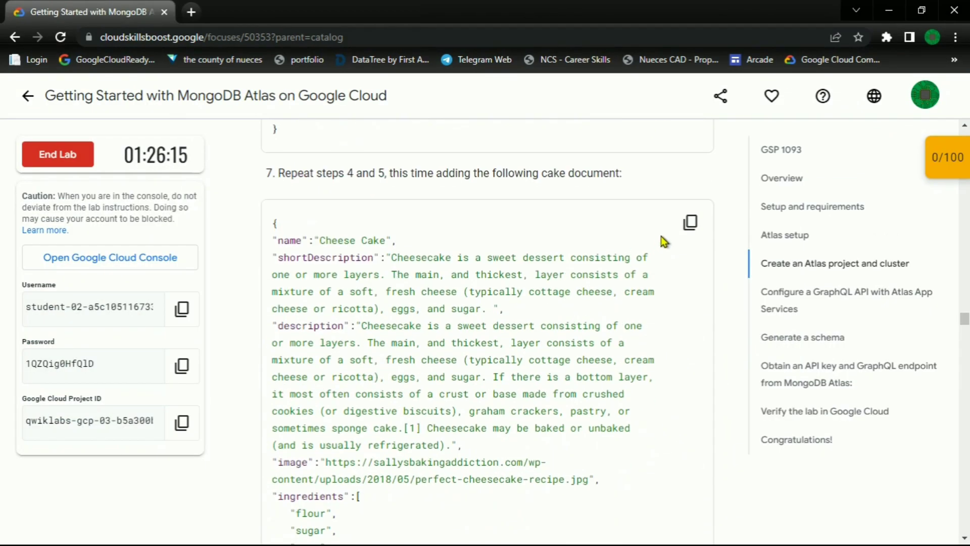
pyautogui.click(691, 223)
pyautogui.hotkey('alt', 'Tab')
# - Insert a second document into the cakes collection, replacing its default JSON content with the copied Cheese Cake document
pyautogui.click(845, 386)
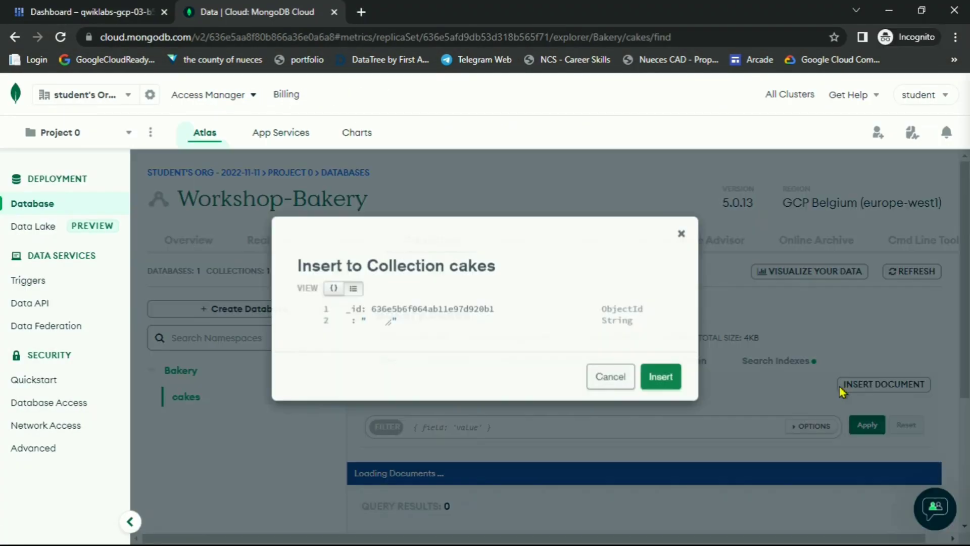
pyautogui.click(337, 297)
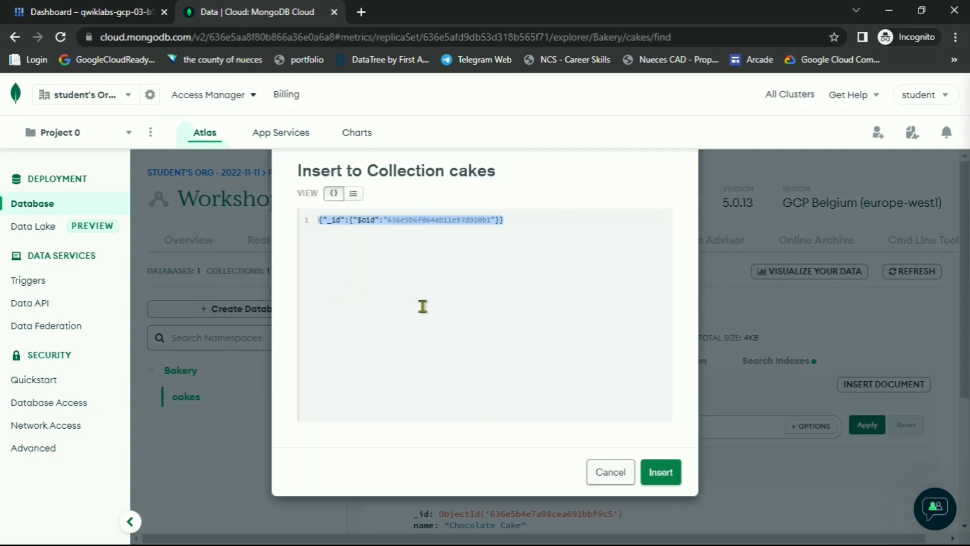
pyautogui.click(535, 223)
pyautogui.hotkey('ctrl', 'a')
pyautogui.hotkey('ctrl', 'v')
pyautogui.click(660, 472)
# - Read lab step 8, then copy the Chocolate Cake document's _id value in Atlas and paste it into a new browser tab's address bar
pyautogui.hotkey('alt', 'Tab')
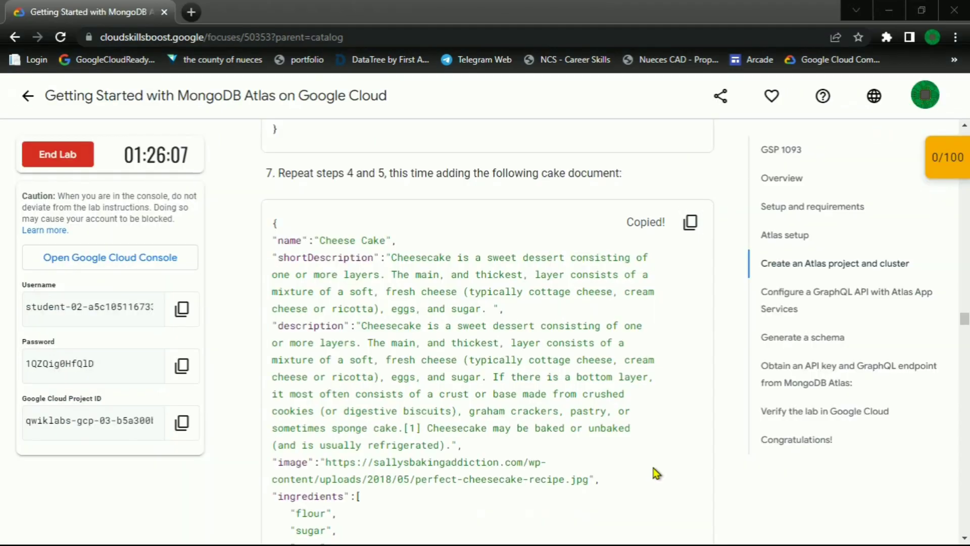
pyautogui.scroll(-5, 495, 280)
pyautogui.scroll(-4, 495, 280)
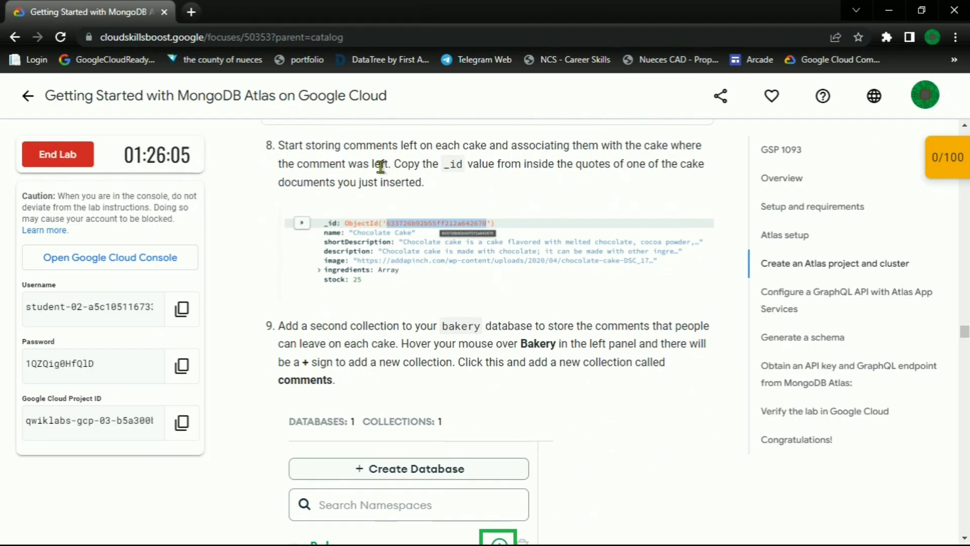
pyautogui.moveTo(394, 164); pyautogui.dragTo(489, 168)
pyautogui.hotkey('alt', 'Tab')
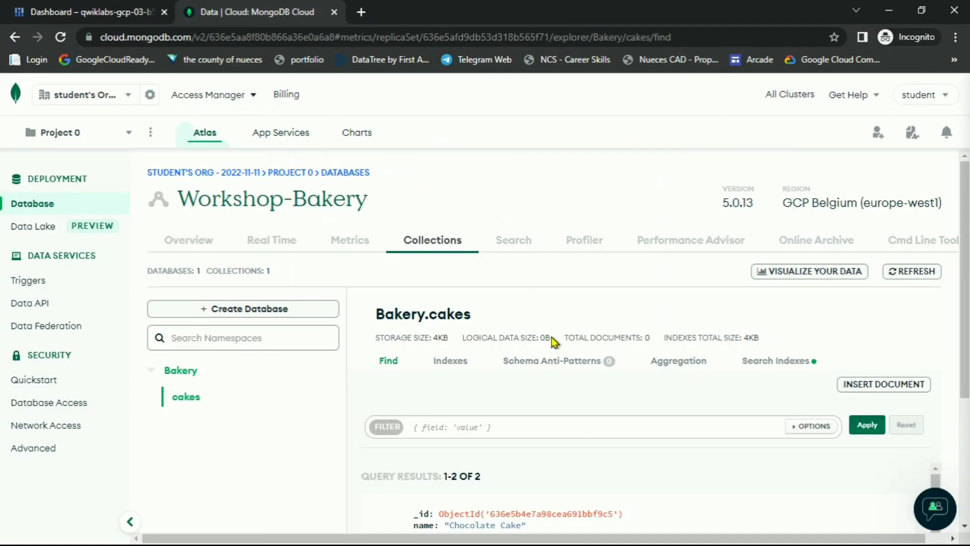
pyautogui.scroll(-3, 663, 421)
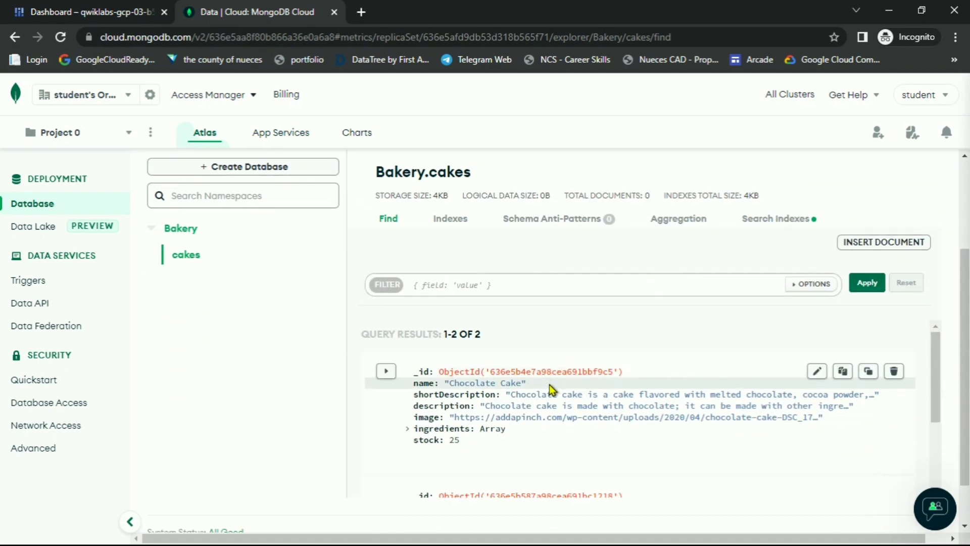
pyautogui.moveTo(494, 368); pyautogui.dragTo(613, 371)
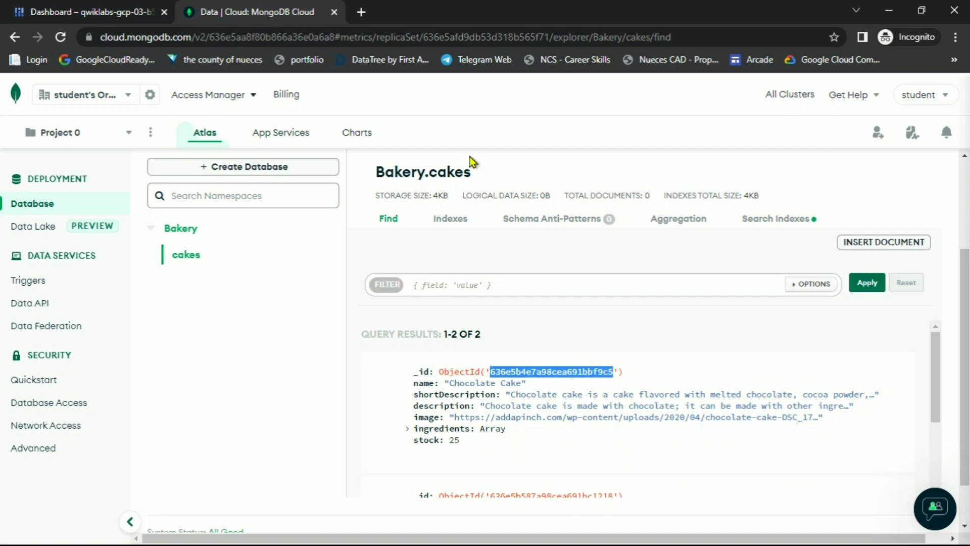
pyautogui.click(361, 12)
pyautogui.hotkey('ctrl', 'v')
# - Read lab steps 9 and 10, then create a collection named comments in the Bakery database in Atlas
pyautogui.hotkey('alt', 'Tab')
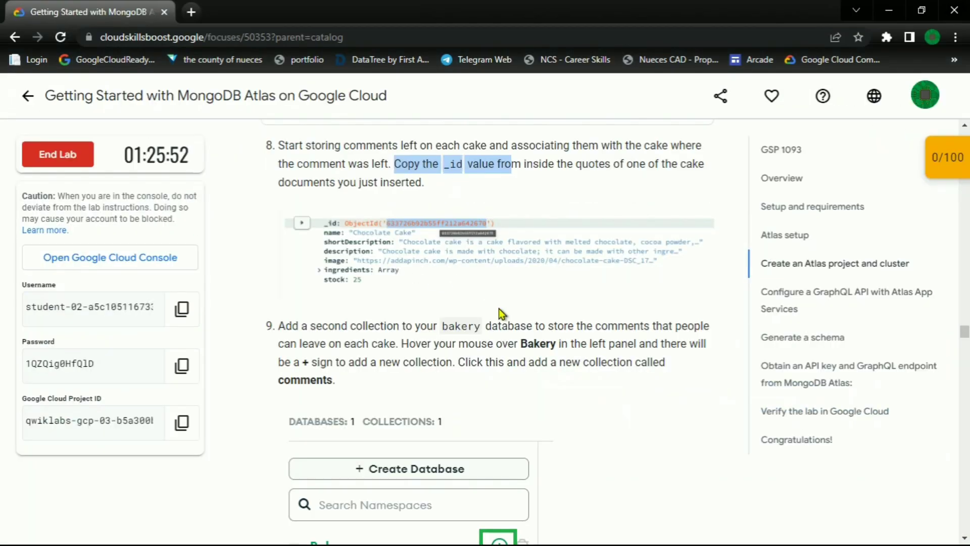
pyautogui.scroll(-3, 463, 193)
pyautogui.scroll(-3, 460, 189)
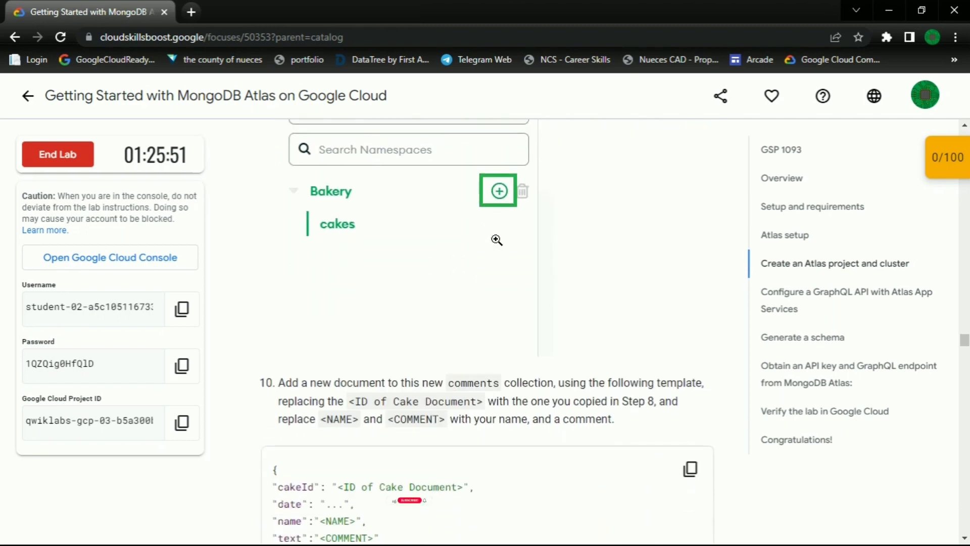
pyautogui.hotkey('alt', 'Tab')
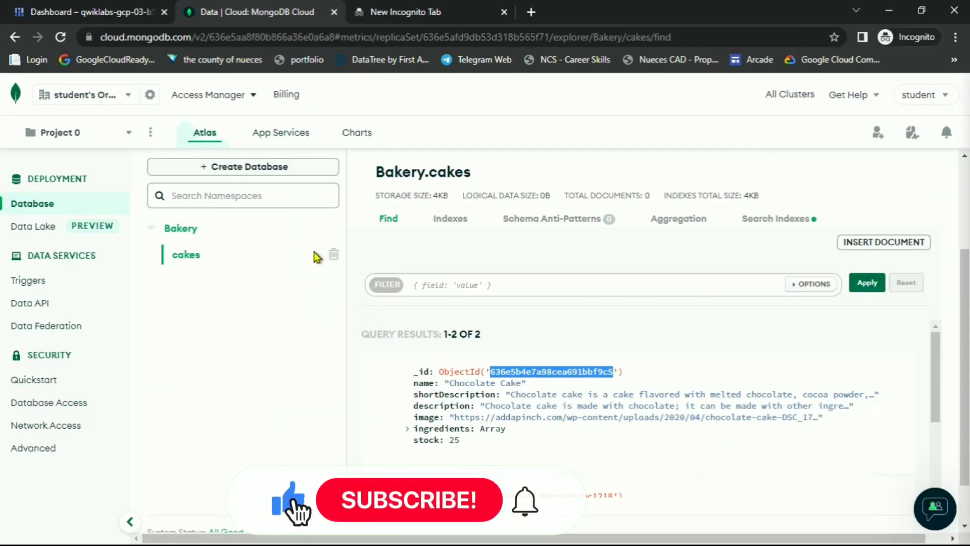
pyautogui.hotkey('alt', 'Tab')
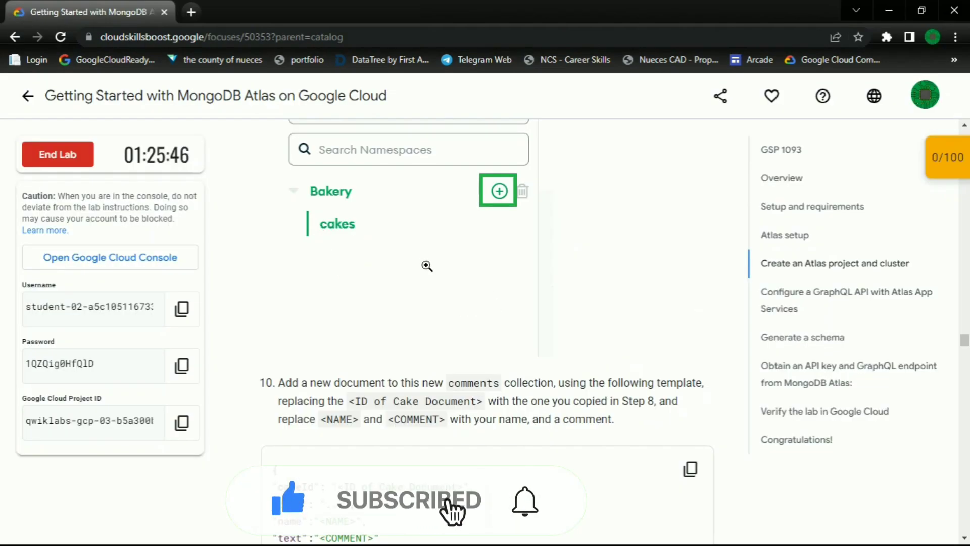
pyautogui.scroll(-1, 426, 266)
pyautogui.doubleClick(473, 309)
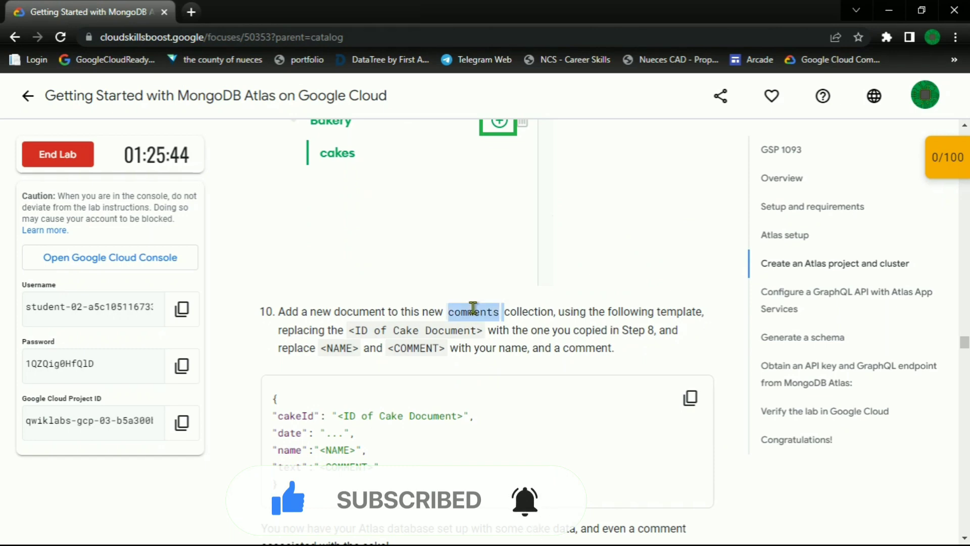
pyautogui.hotkey('alt', 'Tab')
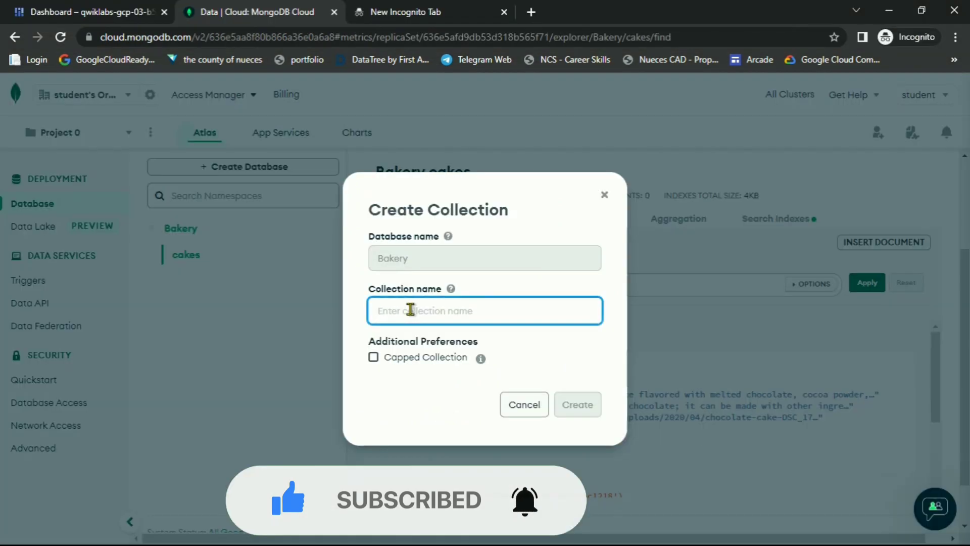
pyautogui.write('comments')
pyautogui.click(582, 411)
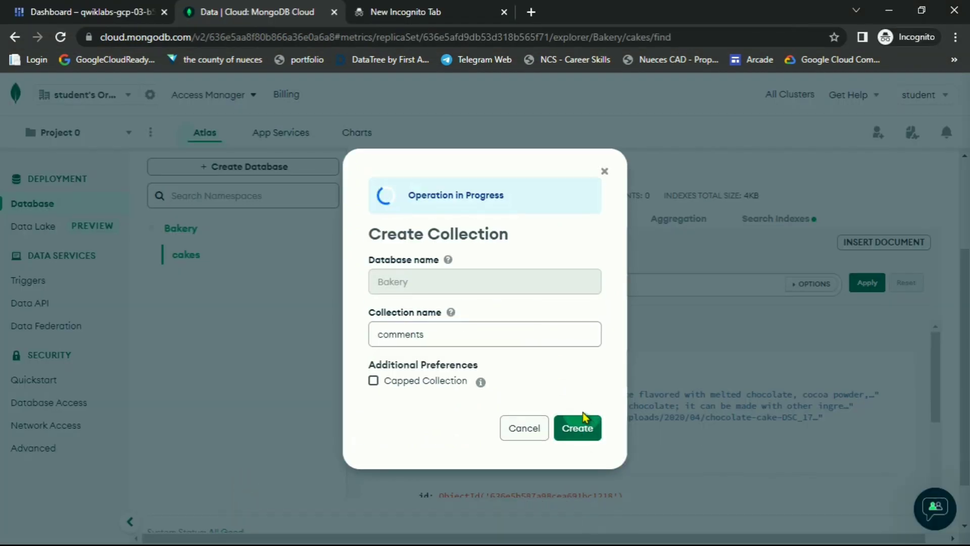
# - Copy the comment document template from lab step 10 and return to Atlas
pyautogui.hotkey('alt', 'Tab')
pyautogui.scroll(-1, 431, 385)
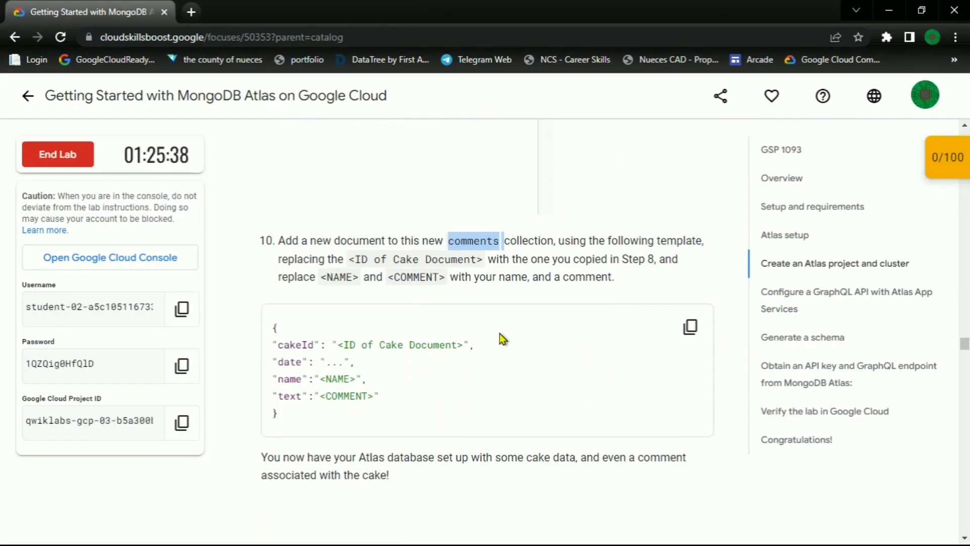
pyautogui.click(689, 328)
pyautogui.hotkey('alt', 'Tab')
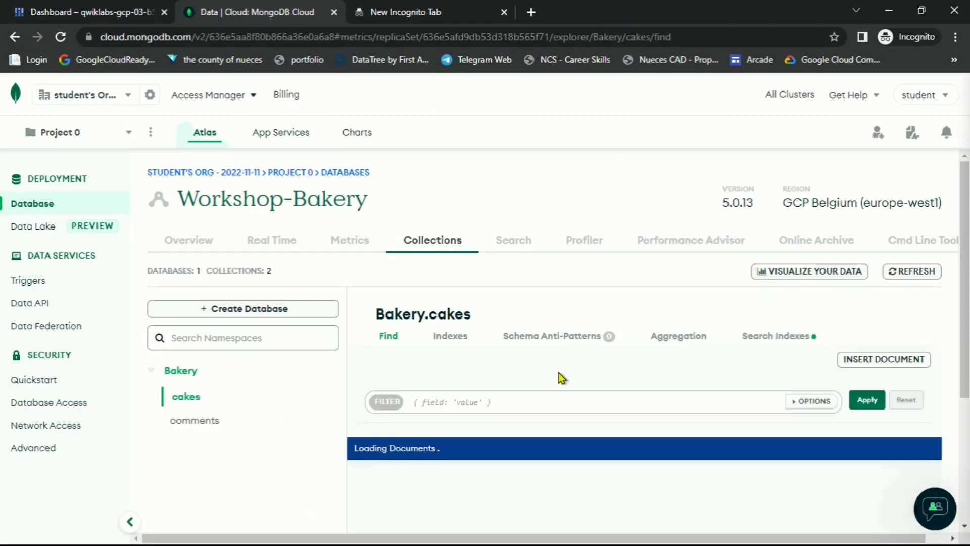
# - Start a new document in the comments collection and replace its default content with the copied template in JSON view
pyautogui.click(213, 423)
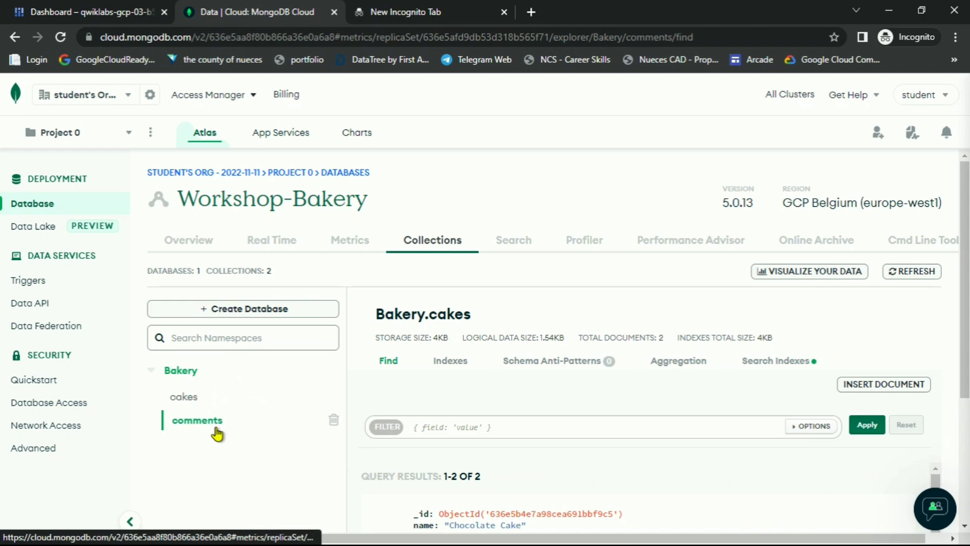
pyautogui.click(875, 360)
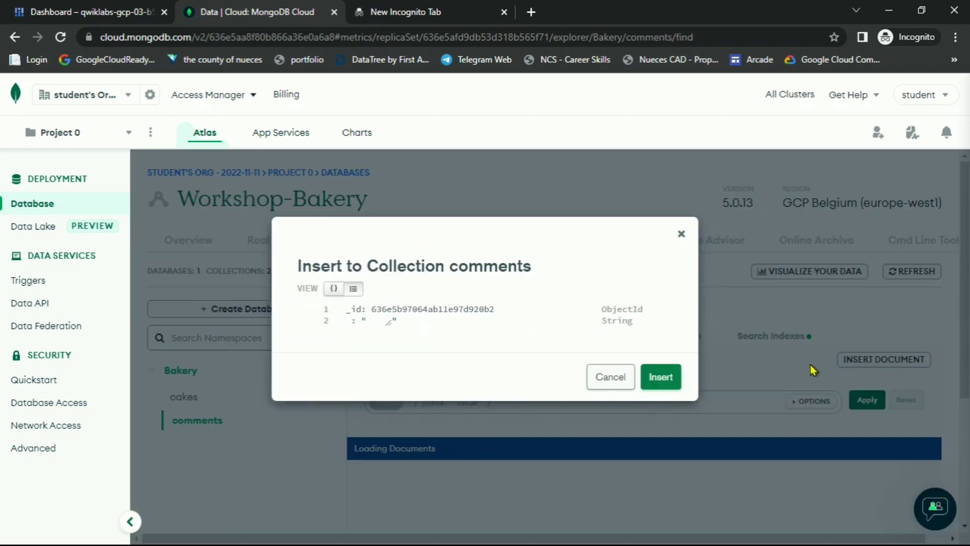
pyautogui.click(333, 290)
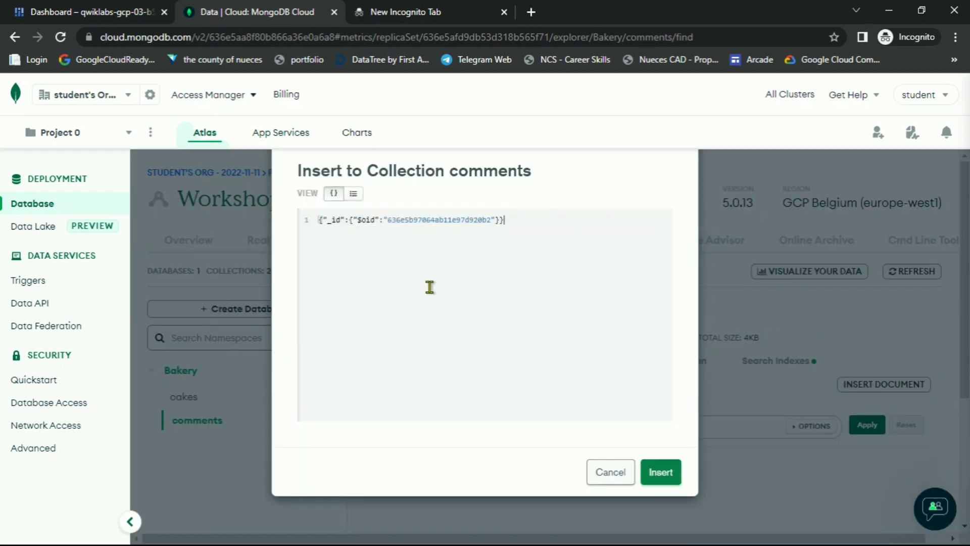
pyautogui.hotkey('ctrl', 'a')
pyautogui.hotkey('ctrl', 'v')
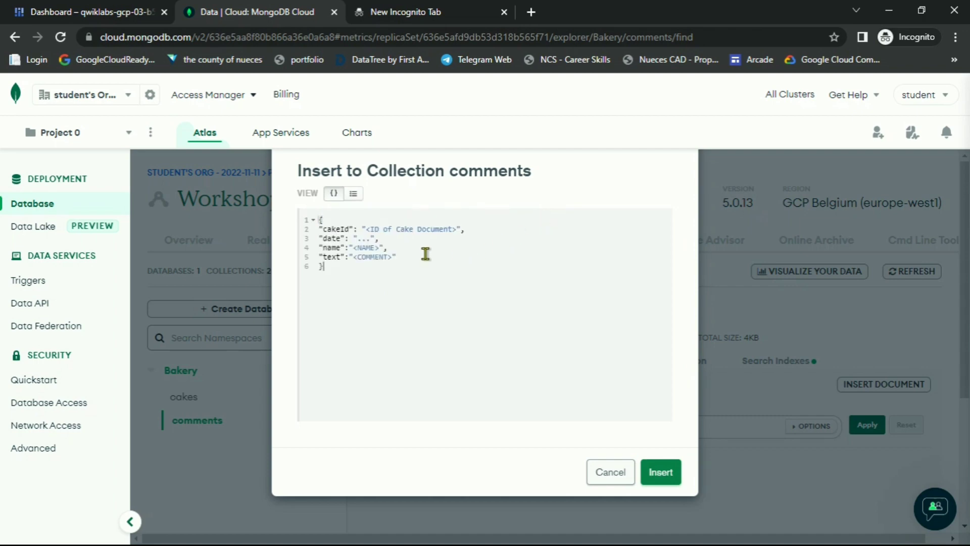
# - Replace the cakeId placeholder in the new comment document with the Chocolate Cake ID stored in the spare browser tab
pyautogui.moveTo(368, 231); pyautogui.dragTo(446, 230)
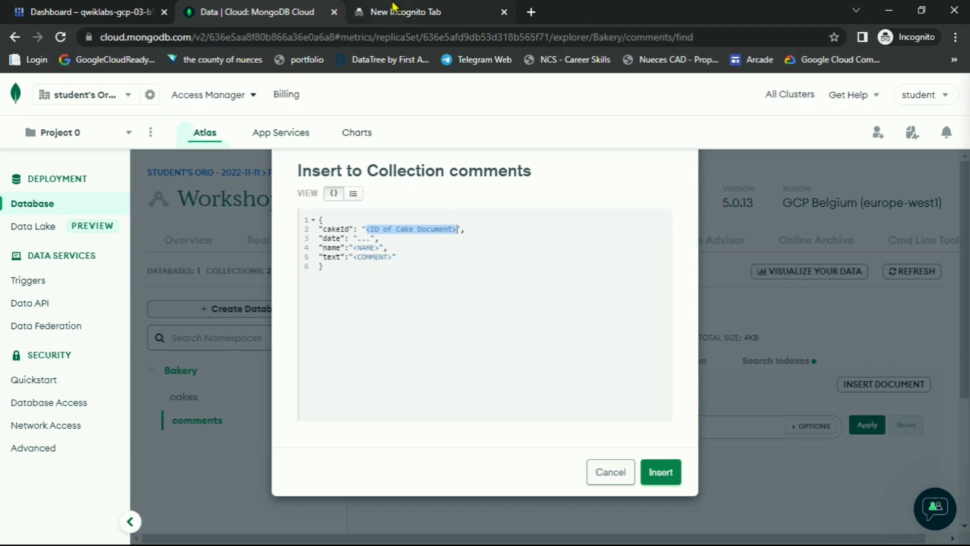
pyautogui.click(394, 10)
pyautogui.hotkey('ctrl', 'a')
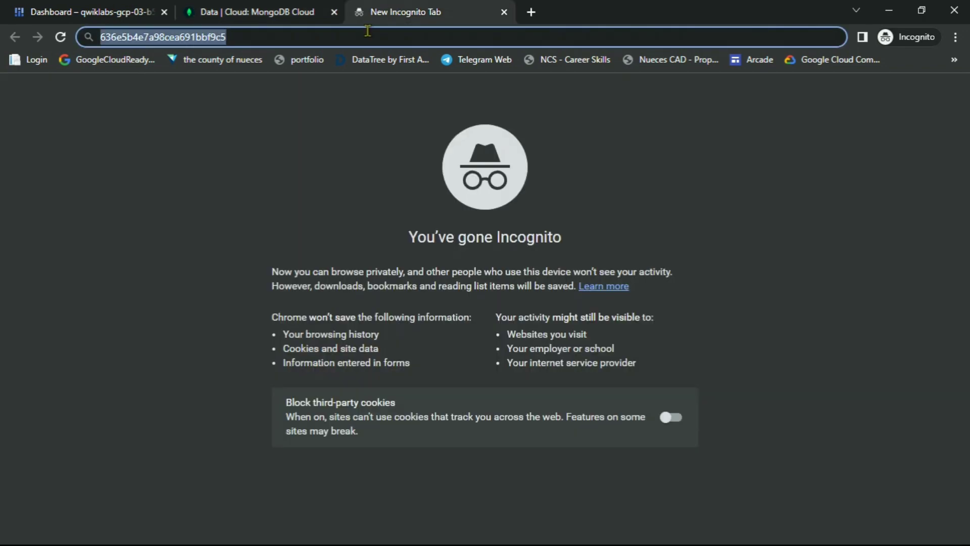
pyautogui.click(279, 7)
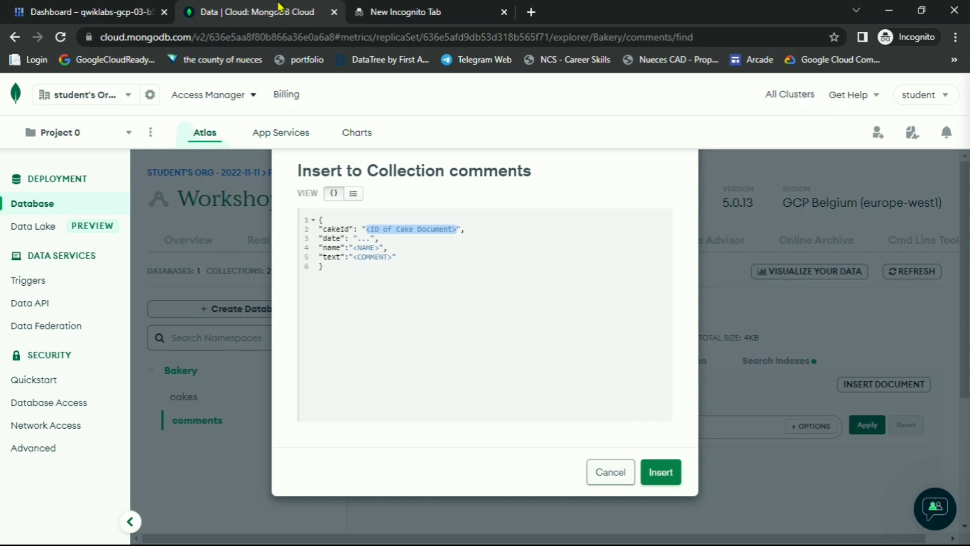
pyautogui.hotkey('ctrl', 'v')
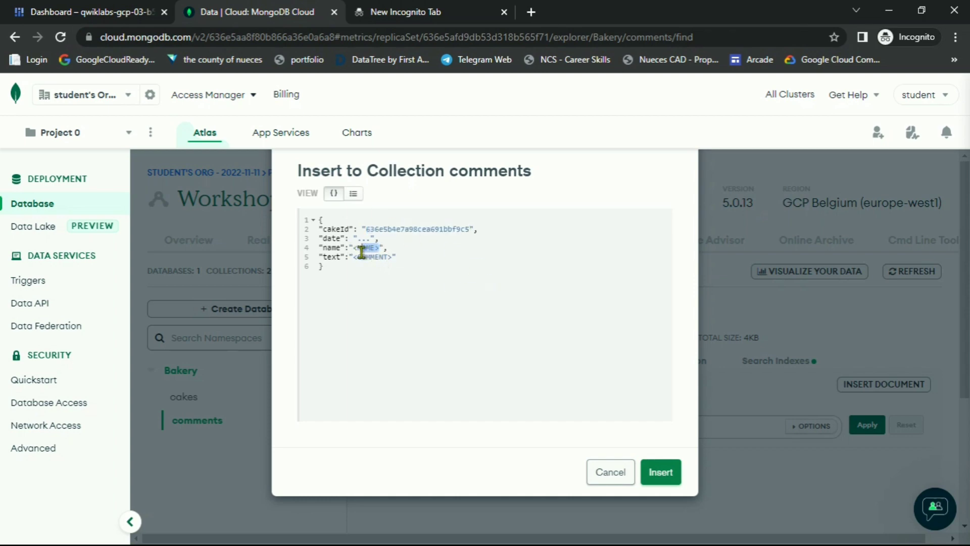
# - Set the comment's name to "any" and its text to "Awesome Lab", then insert the document into the comments collection
pyautogui.moveTo(362, 251); pyautogui.dragTo(355, 253)
pyautogui.moveTo(392, 261); pyautogui.dragTo(358, 256)
pyautogui.write('Awesome Lab')
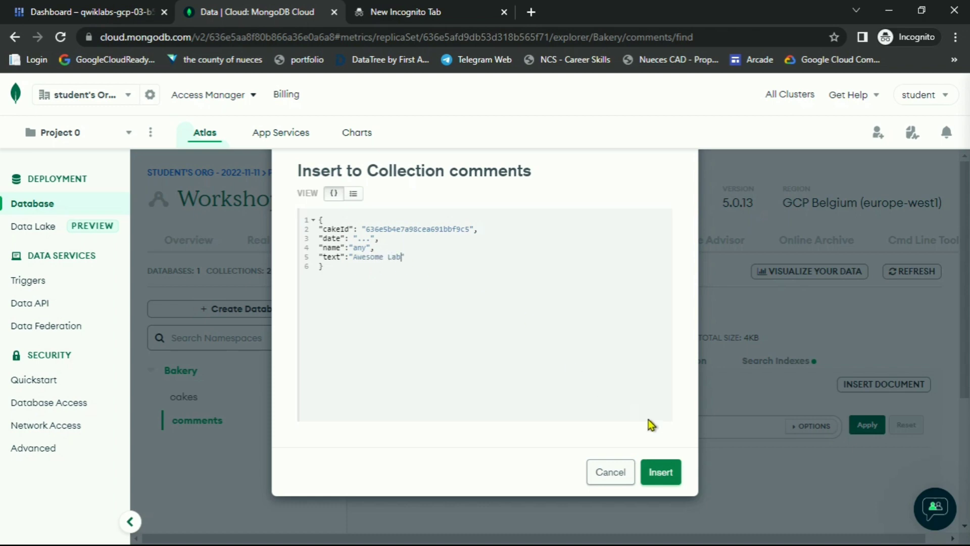
pyautogui.click(671, 477)
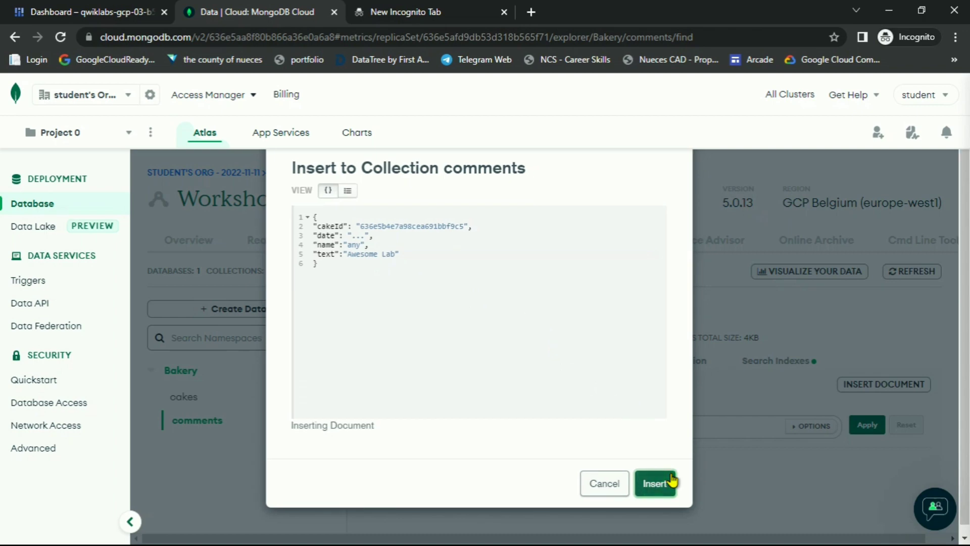
# - Read the lab's instructions for creating an Atlas App Services application, then open App Services for Project 0
pyautogui.hotkey('alt', 'Tab')
pyautogui.scroll(-6, 487, 319)
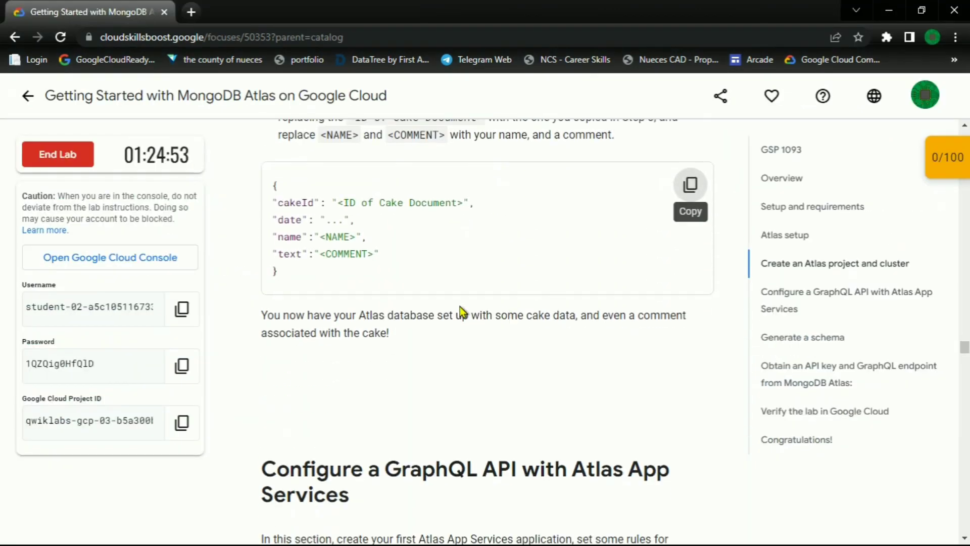
pyautogui.scroll(-3, 521, 326)
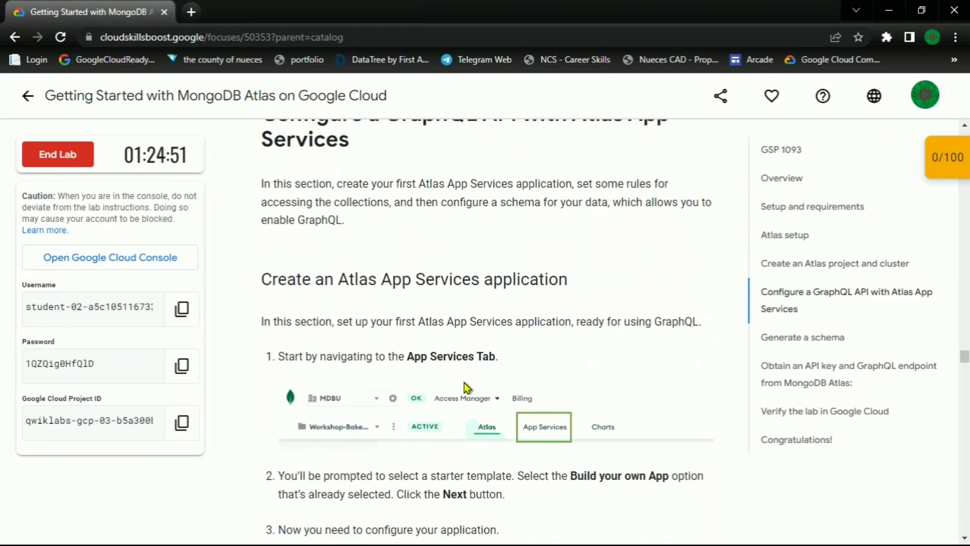
pyautogui.scroll(-1, 520, 282)
pyautogui.scroll(-1, 520, 282)
pyautogui.hotkey('alt', 'Tab')
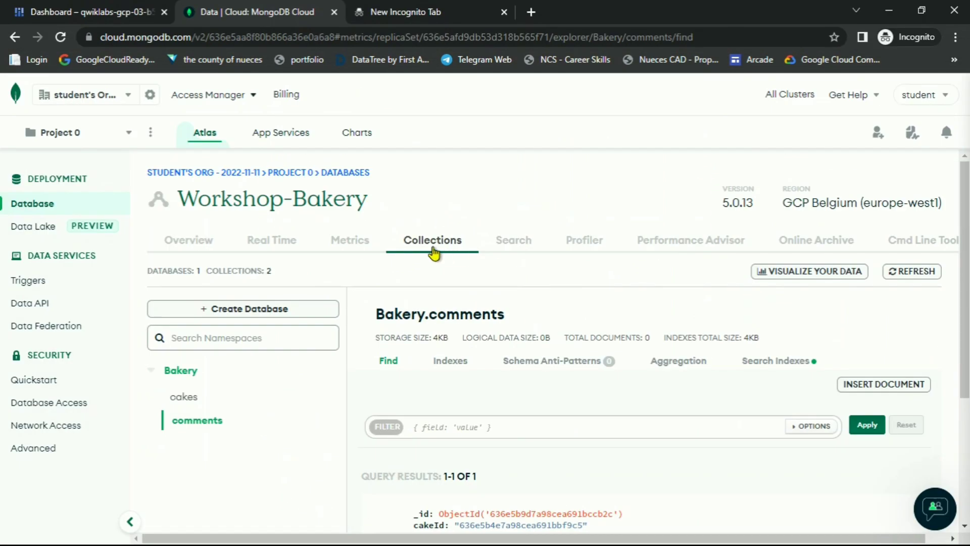
pyautogui.click(278, 130)
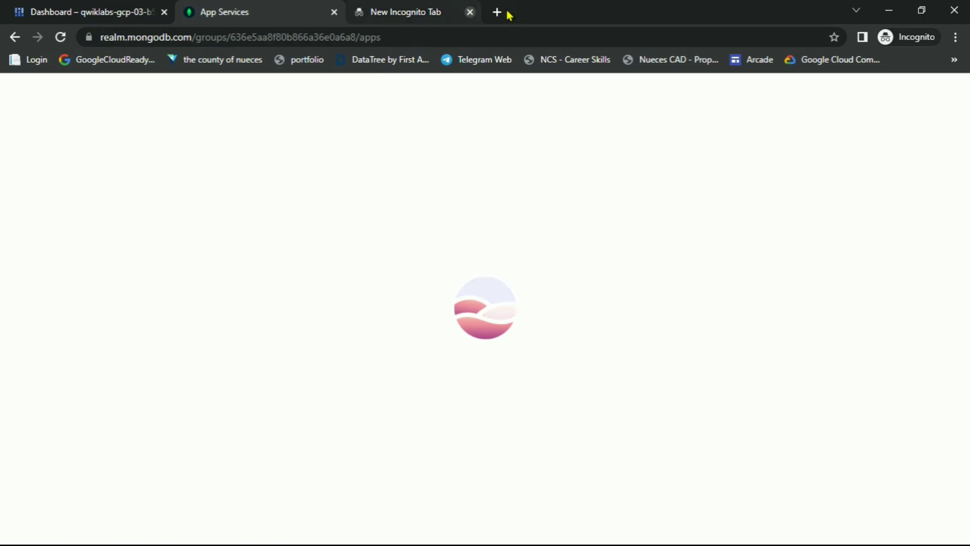
# - Close the spare browser tab and continue with the Build your own App template
pyautogui.click(504, 12)
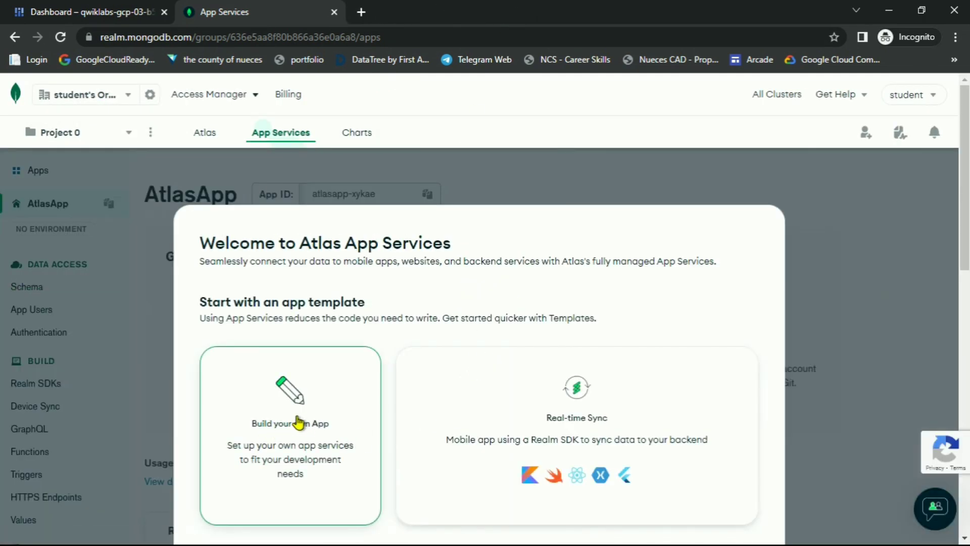
pyautogui.scroll(-10, 556, 419)
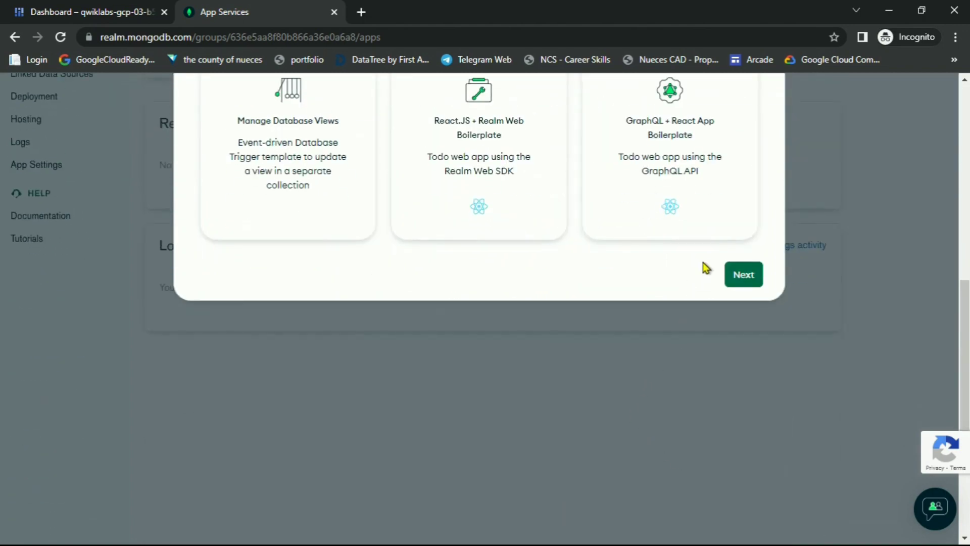
pyautogui.click(746, 275)
pyautogui.scroll(3, 451, 286)
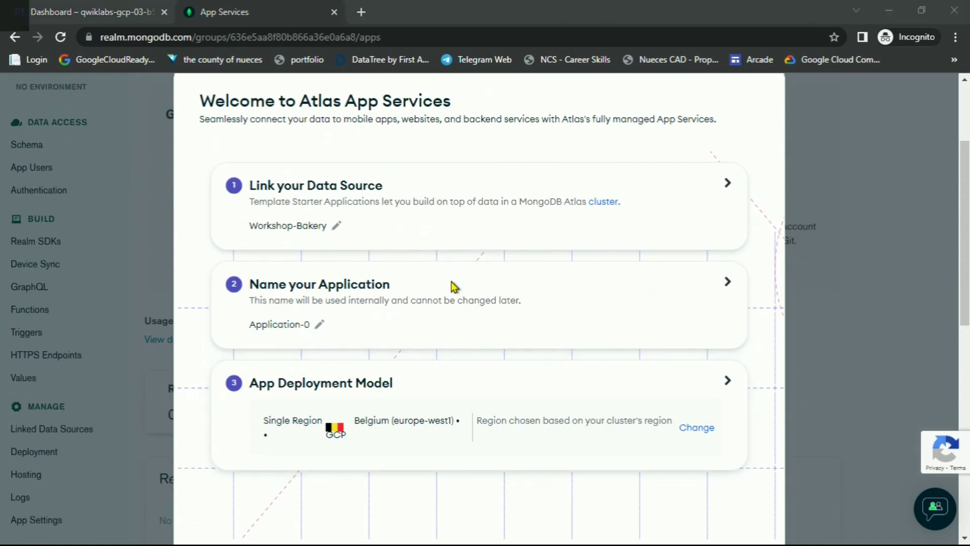
# - Copy the suggested application name Bakery from lab step 3 and return to the App Services setup
pyautogui.hotkey('alt', 'Tab')
pyautogui.scroll(-3, 513, 284)
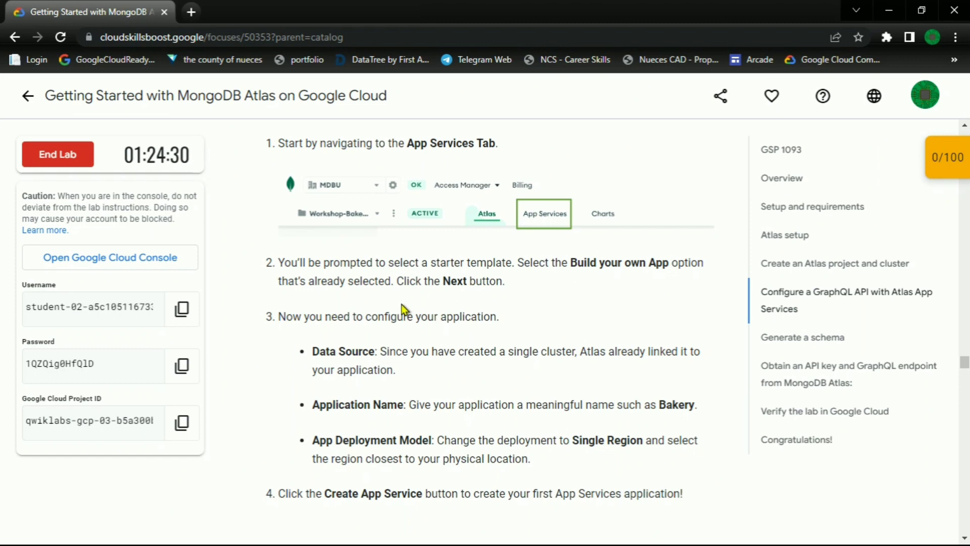
pyautogui.doubleClick(665, 405)
pyautogui.hotkey('ctrl', 'c')
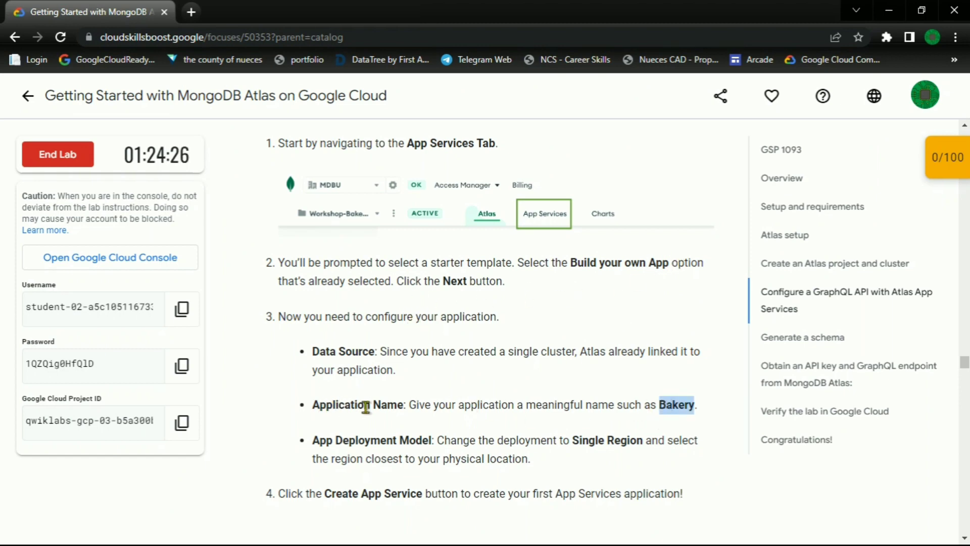
pyautogui.hotkey('alt', 'Tab')
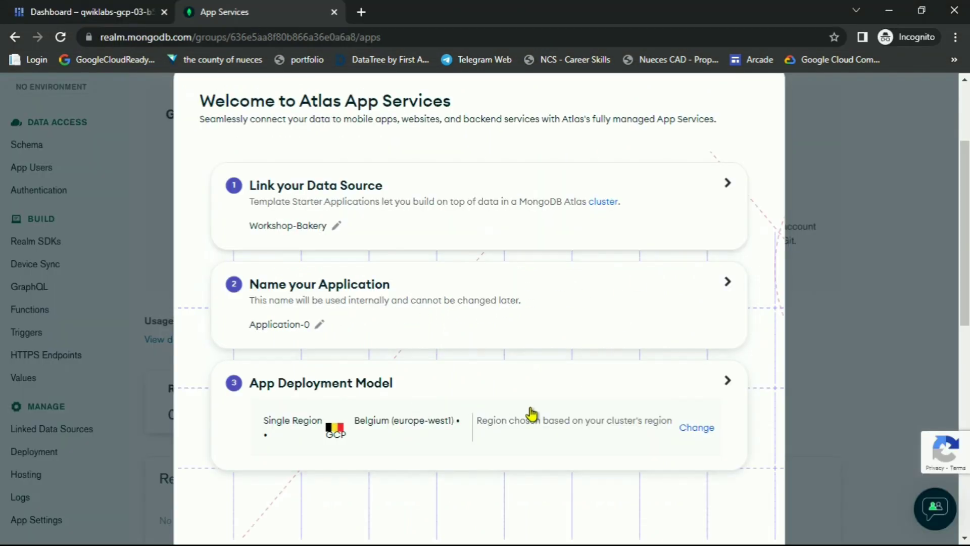
# - Name the application Bakery, save the name and create the app service
pyautogui.click(316, 326)
pyautogui.click(331, 336)
pyautogui.hotkey('ctrl', 'a')
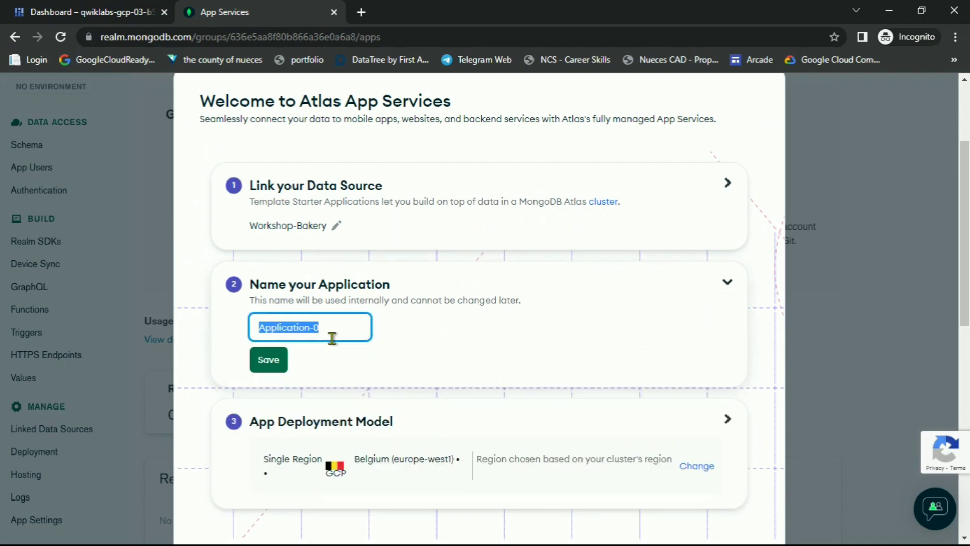
pyautogui.hotkey('ctrl', 'v')
pyautogui.hotkey('alt', 'Tab')
pyautogui.hotkey('alt', 'Tab')
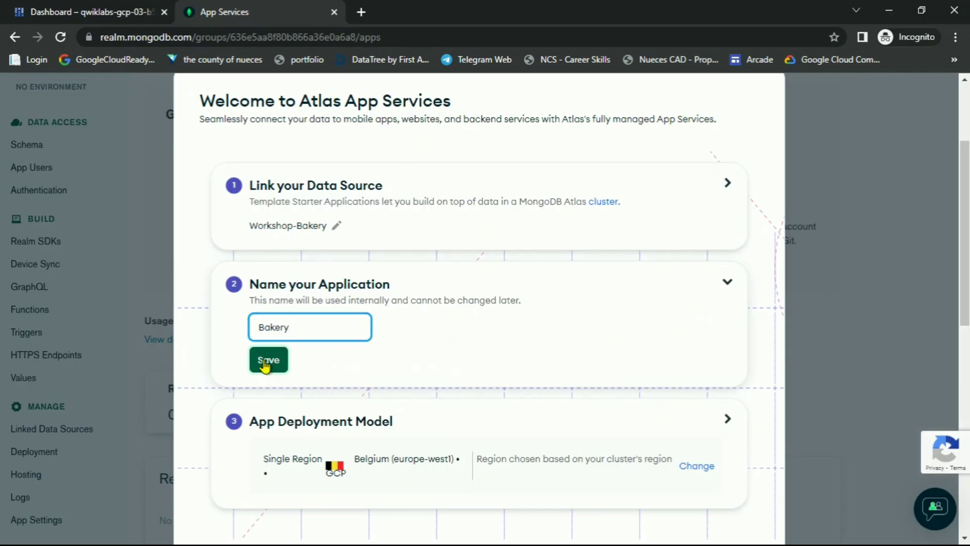
pyautogui.click(265, 364)
pyautogui.scroll(-4, 598, 389)
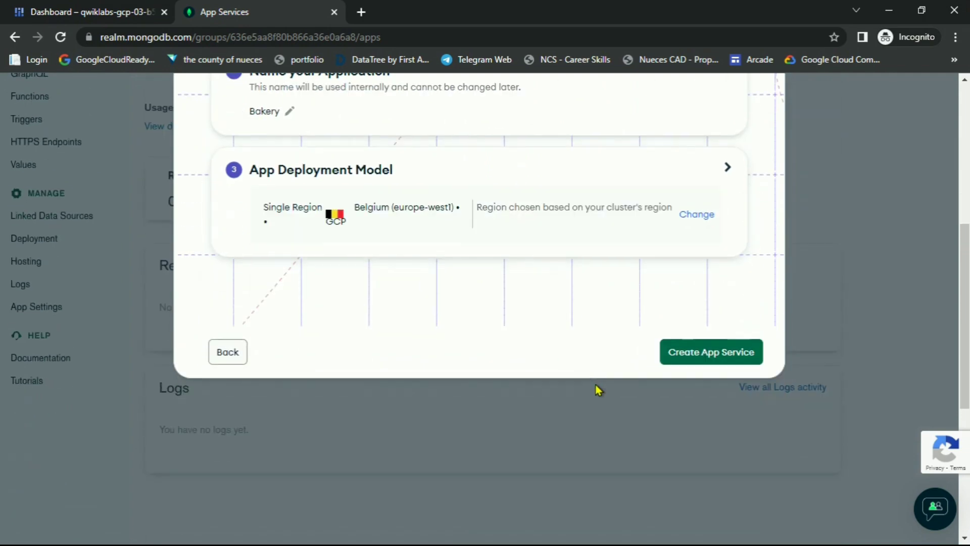
pyautogui.click(730, 358)
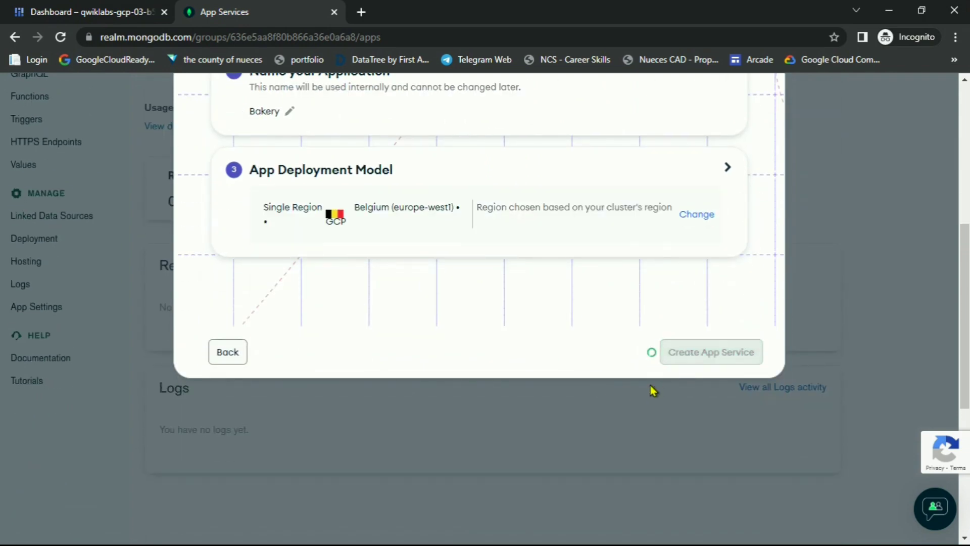
# - Read the lab's Configure rules section, then dismiss the application guides and open the Bakery app's data access rules
pyautogui.hotkey('alt', 'Tab')
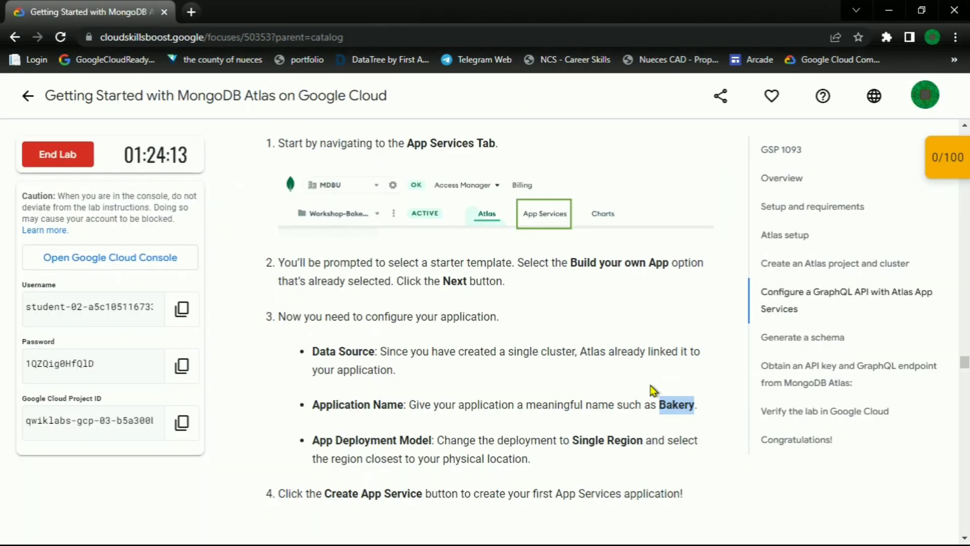
pyautogui.scroll(-1, 364, 326)
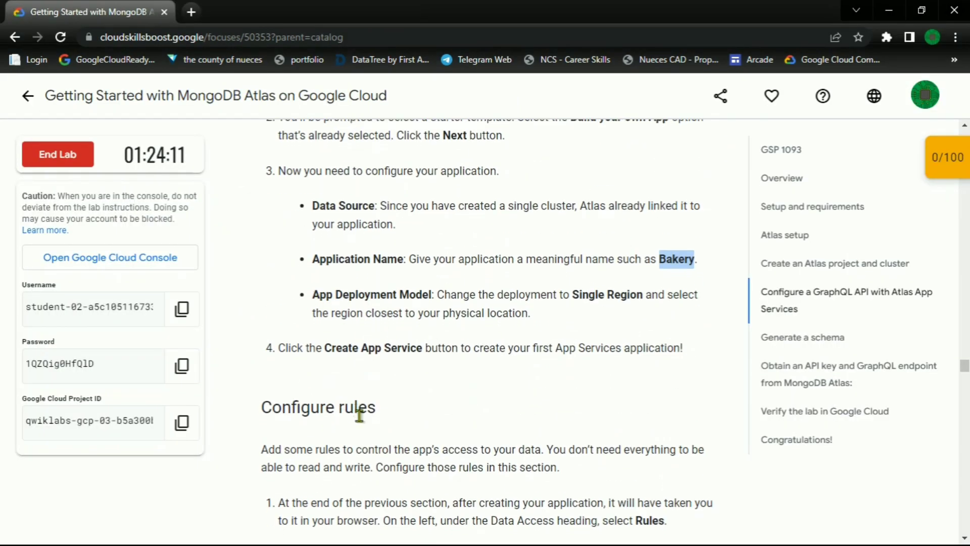
pyautogui.scroll(-3, 371, 414)
pyautogui.scroll(-4, 374, 413)
pyautogui.hotkey('alt', 'Tab')
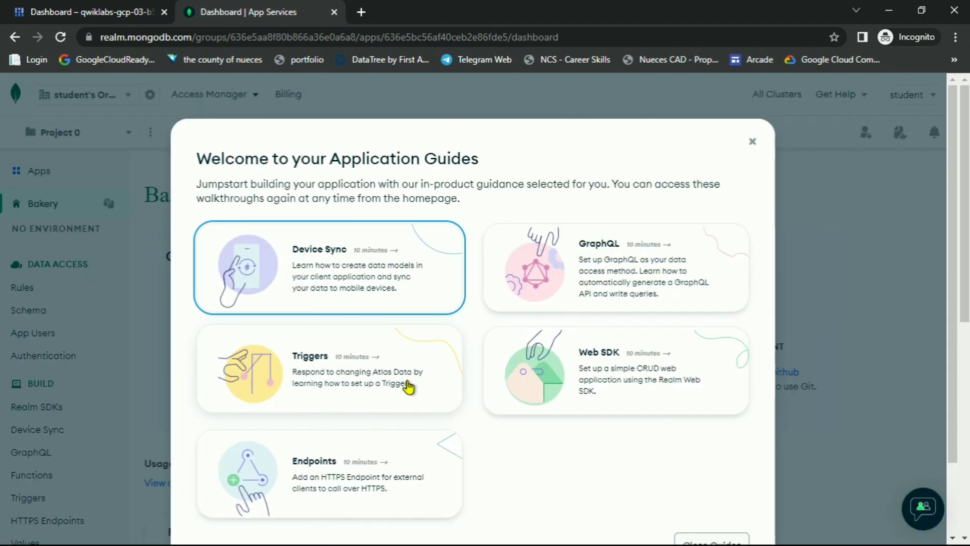
pyautogui.click(756, 139)
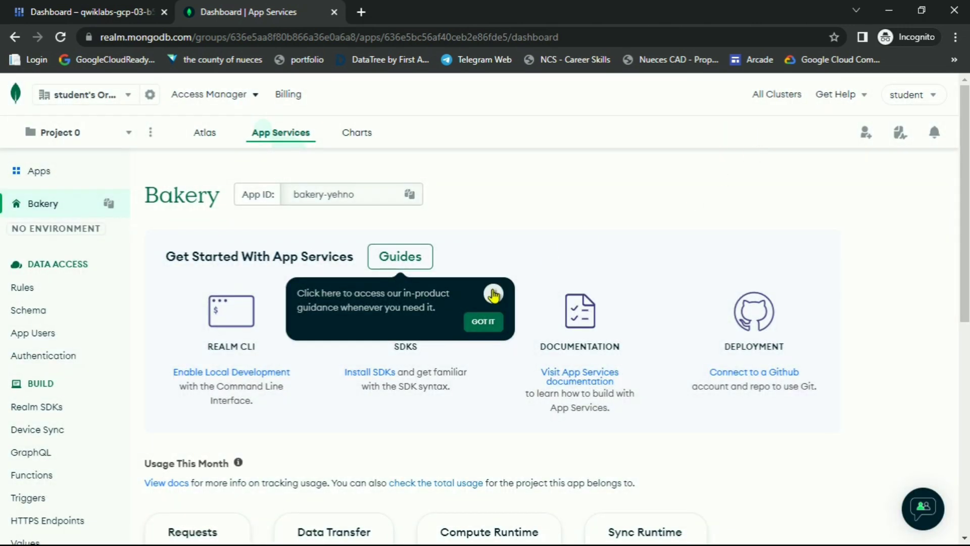
pyautogui.click(494, 294)
pyautogui.click(44, 290)
# - Read lab step 2 on adding a preset role to the cakes collection, then return to App Services
pyautogui.hotkey('alt', 'Tab')
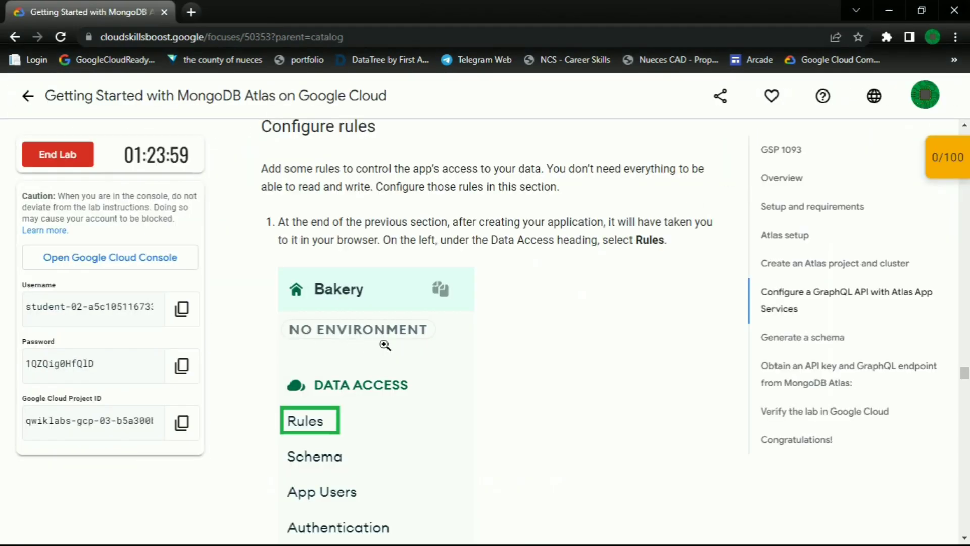
pyautogui.scroll(-7, 520, 353)
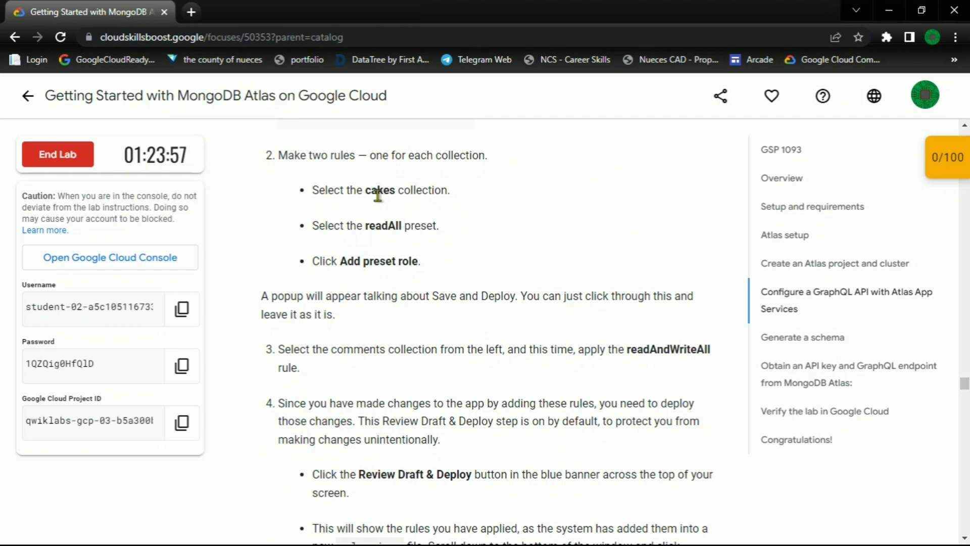
pyautogui.doubleClick(378, 195)
pyautogui.doubleClick(370, 229)
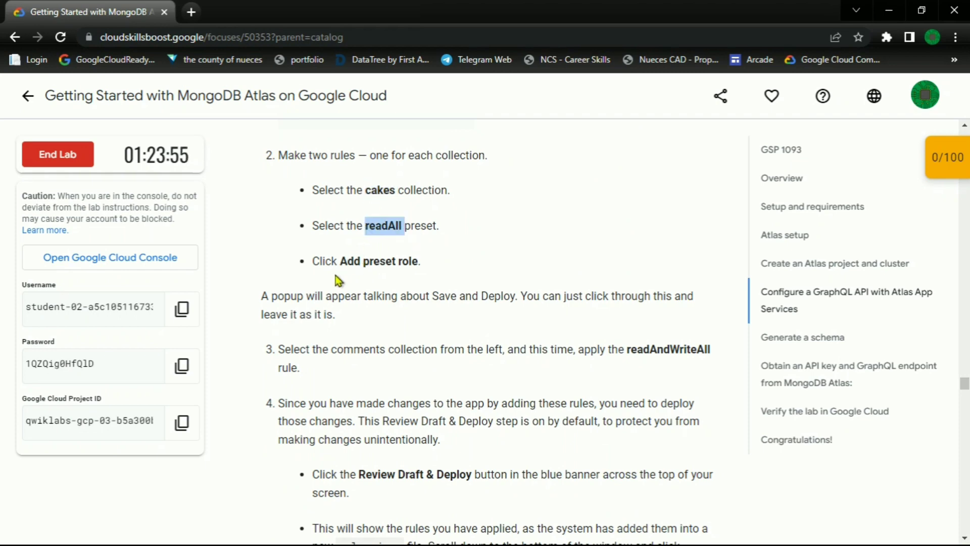
pyautogui.moveTo(340, 261); pyautogui.dragTo(419, 263)
pyautogui.hotkey('alt', 'Tab')
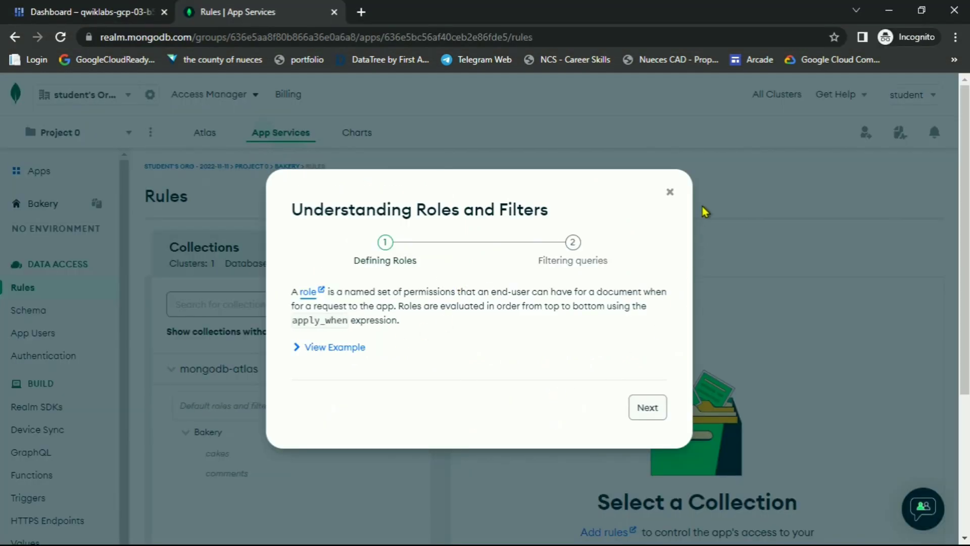
# - Dismiss the roles and filters introduction and add the readAll preset role to the Bakery database's cakes collection
pyautogui.click(670, 191)
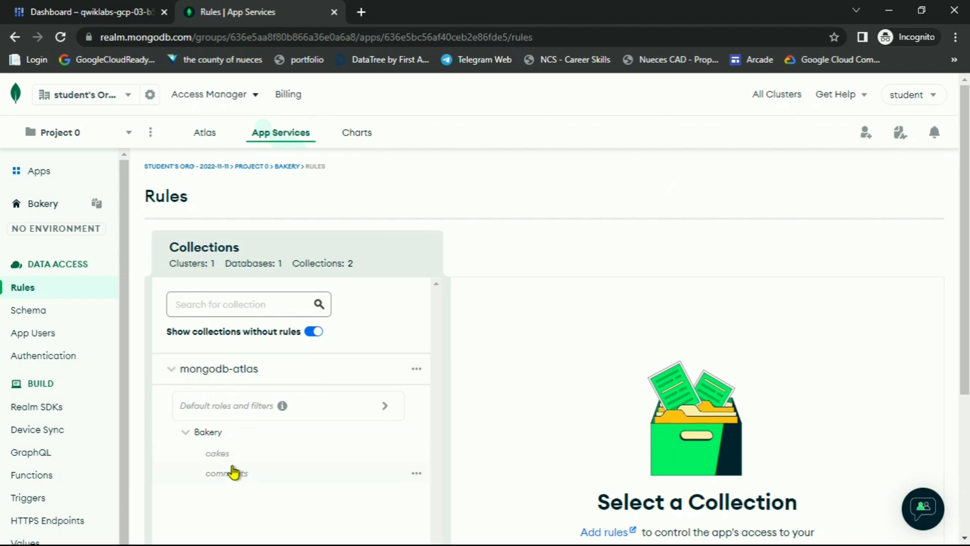
pyautogui.click(232, 454)
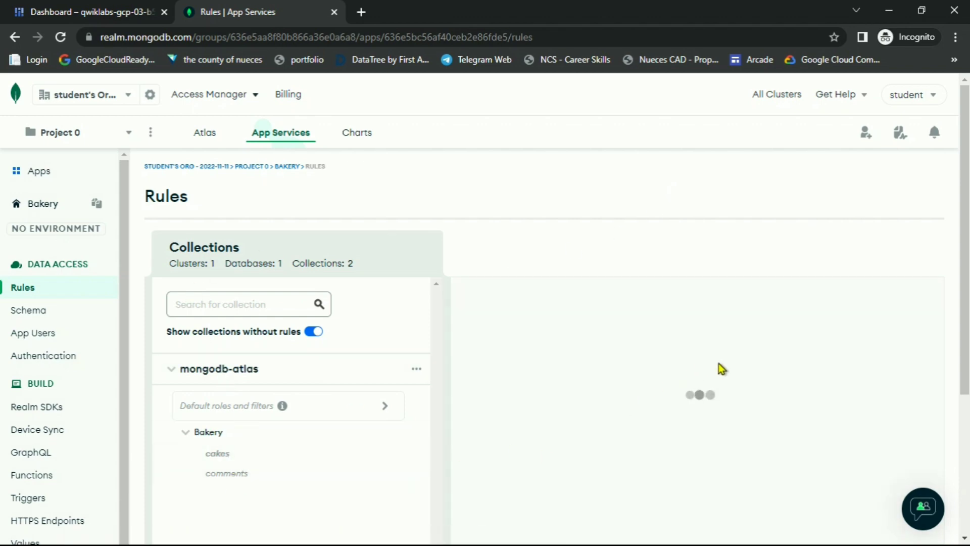
pyautogui.hotkey('alt', 'Tab')
pyautogui.hotkey('alt', 'Tab')
pyautogui.scroll(-3, 554, 335)
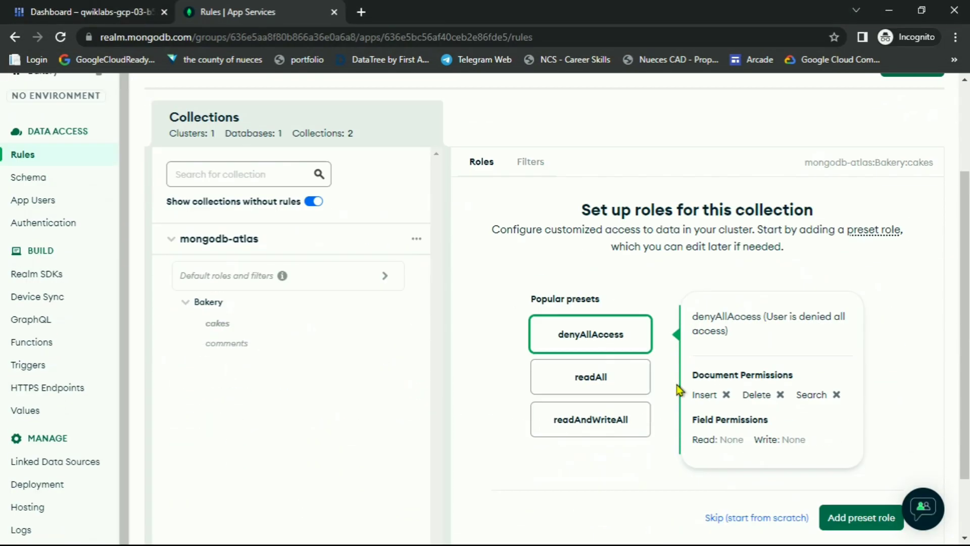
pyautogui.click(576, 299)
pyautogui.click(846, 437)
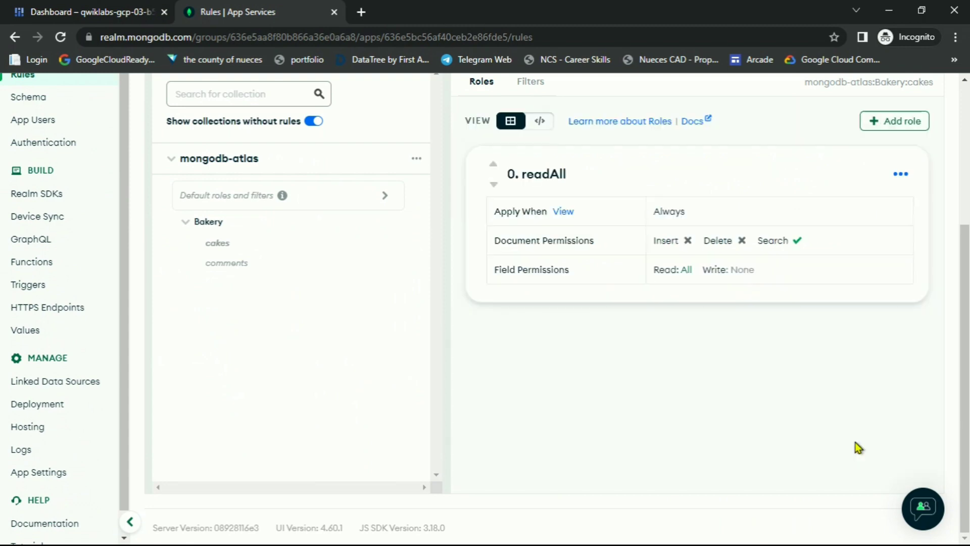
# - Add the readAndWriteAll preset role to the Bakery database's comments collection, dismissing the Save and Deploy introduction
pyautogui.click(217, 263)
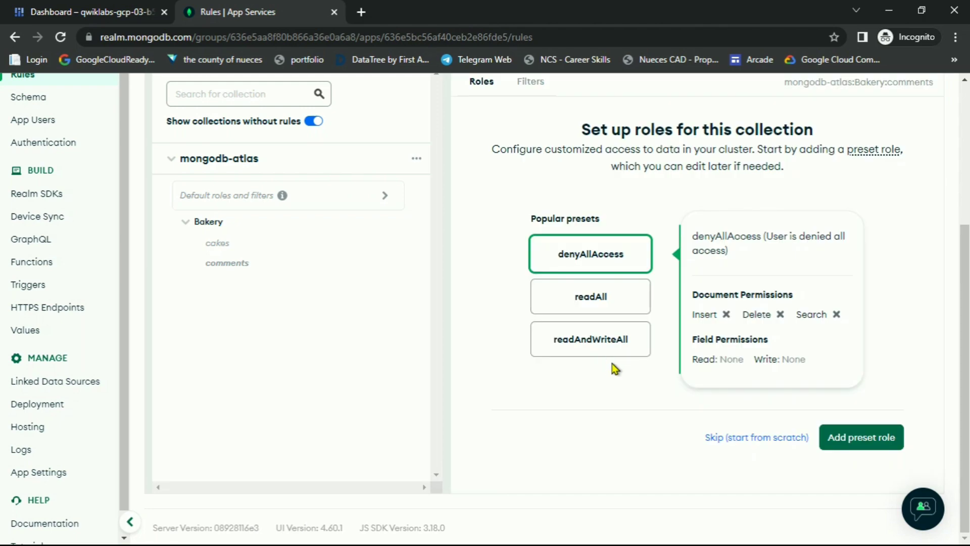
pyautogui.click(590, 340)
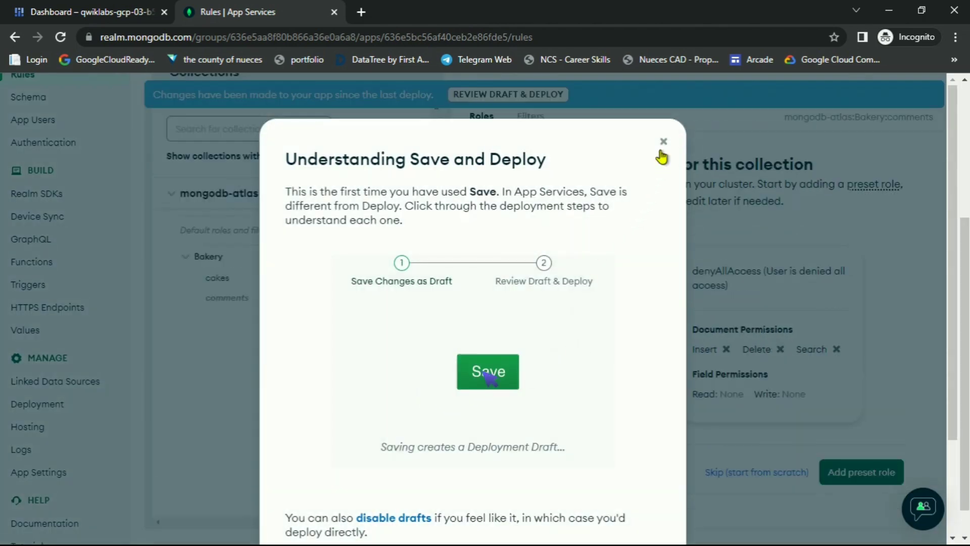
pyautogui.click(663, 142)
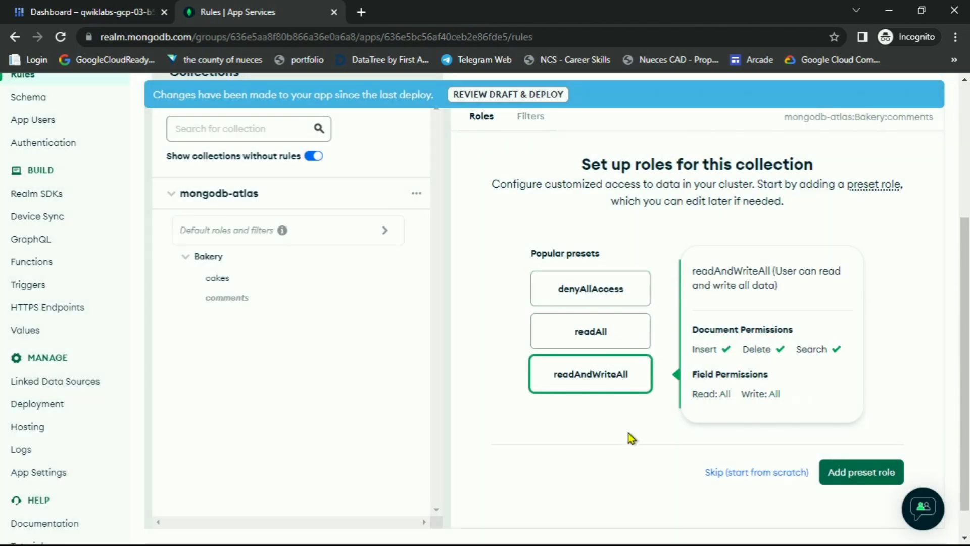
pyautogui.click(863, 474)
# - Read lab steps 3 and 4 on reviewing and deploying the rule changes, then return to App Services
pyautogui.hotkey('alt', 'Tab')
pyautogui.scroll(-4, 610, 393)
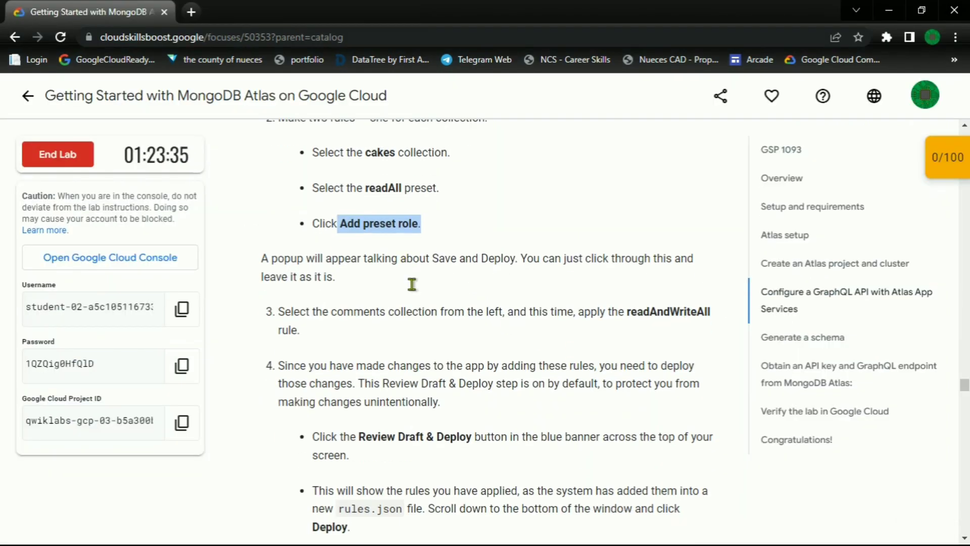
pyautogui.scroll(1, 475, 255)
pyautogui.moveTo(351, 332); pyautogui.dragTo(503, 329)
pyautogui.doubleClick(328, 423)
pyautogui.hotkey('alt', 'Tab')
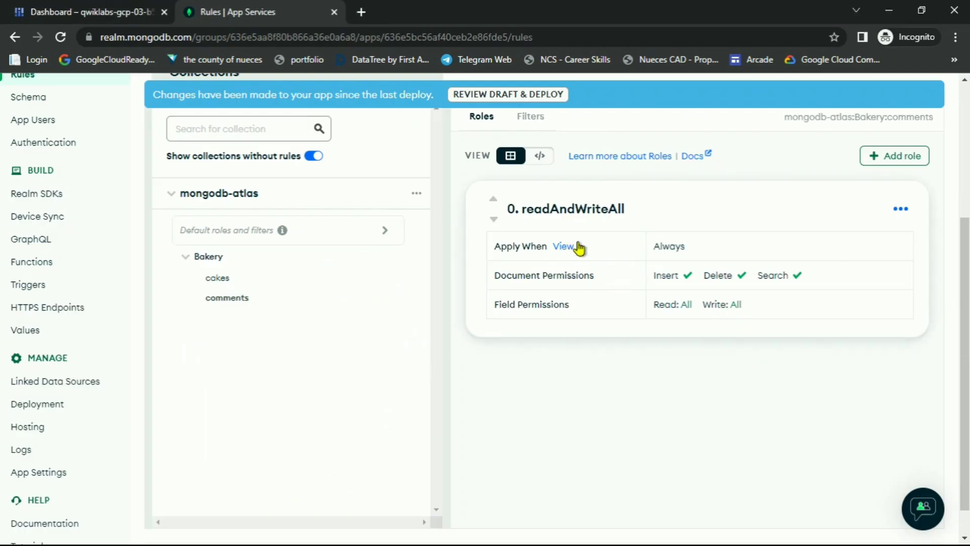
# - Review the deployment draft with the cakes and comments rules and deploy it
pyautogui.click(496, 96)
pyautogui.scroll(-6, 606, 242)
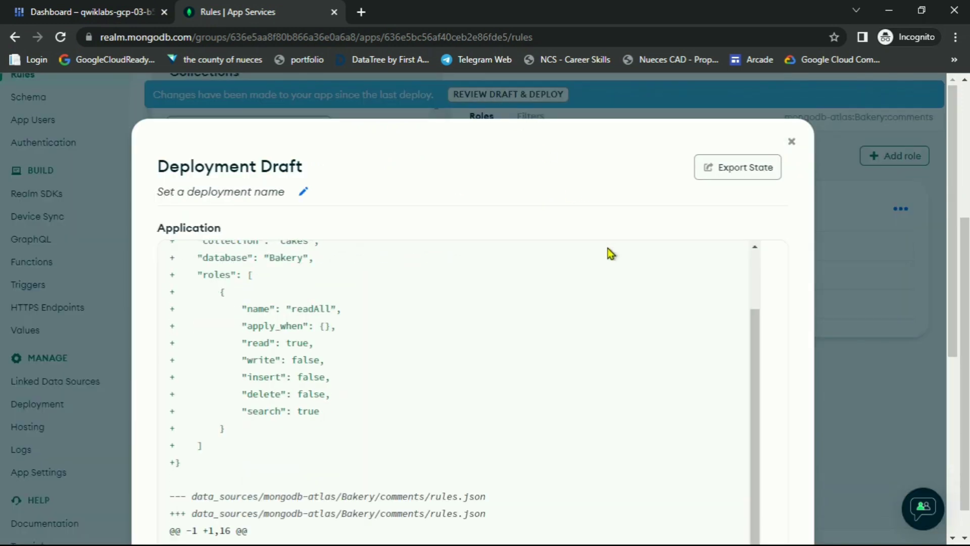
pyautogui.click(757, 458)
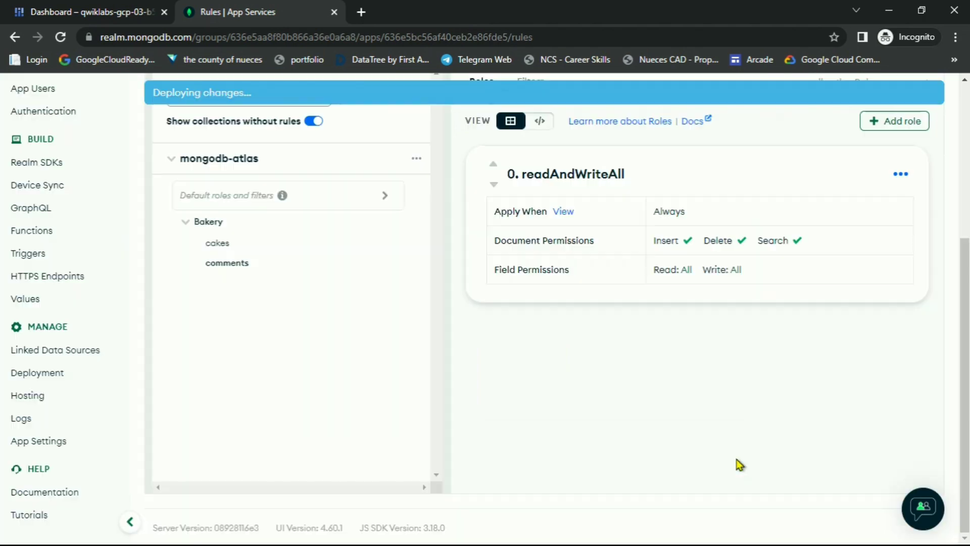
# - Find the lab's Generate a schema section, then open the Bakery app's schema page
pyautogui.hotkey('alt', 'Tab')
pyautogui.scroll(-5, 468, 418)
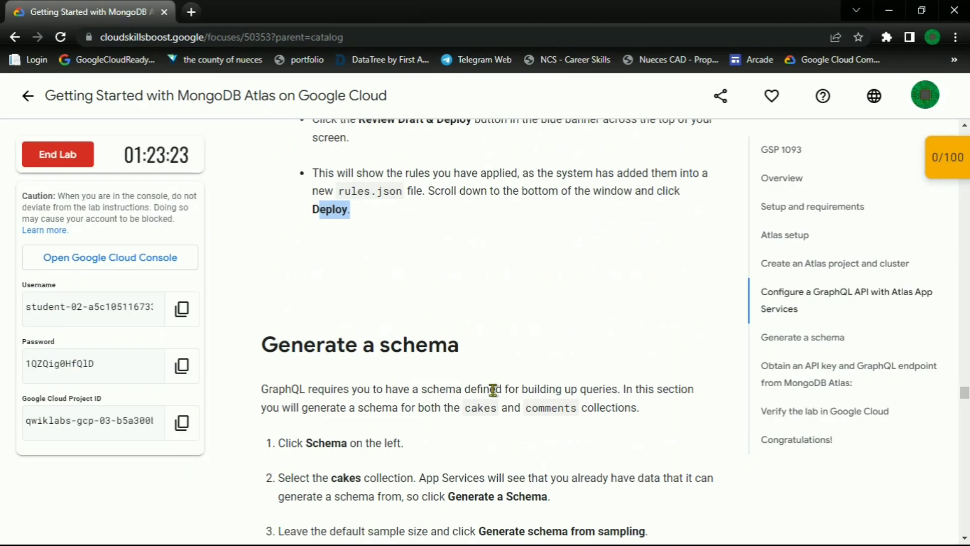
pyautogui.hotkey('alt', 'Tab')
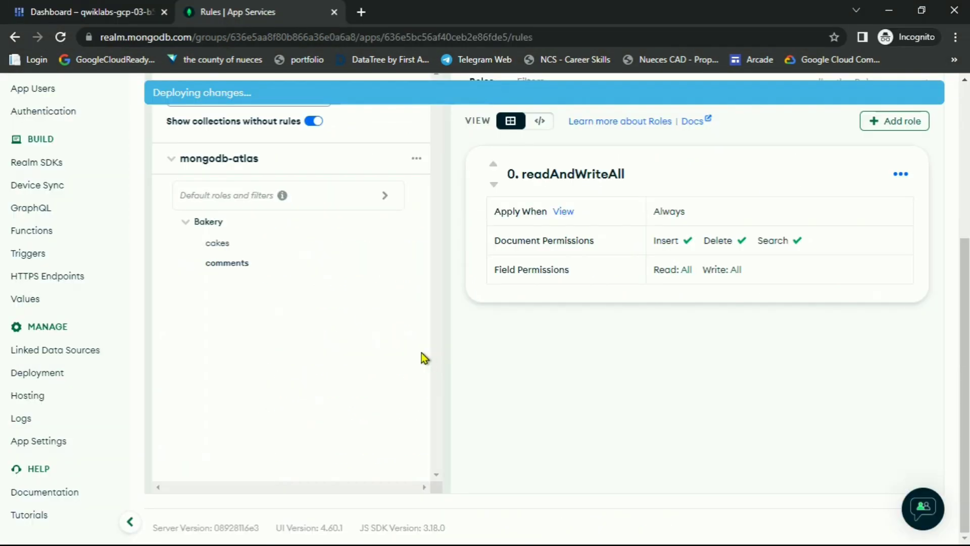
pyautogui.scroll(1, 44, 185)
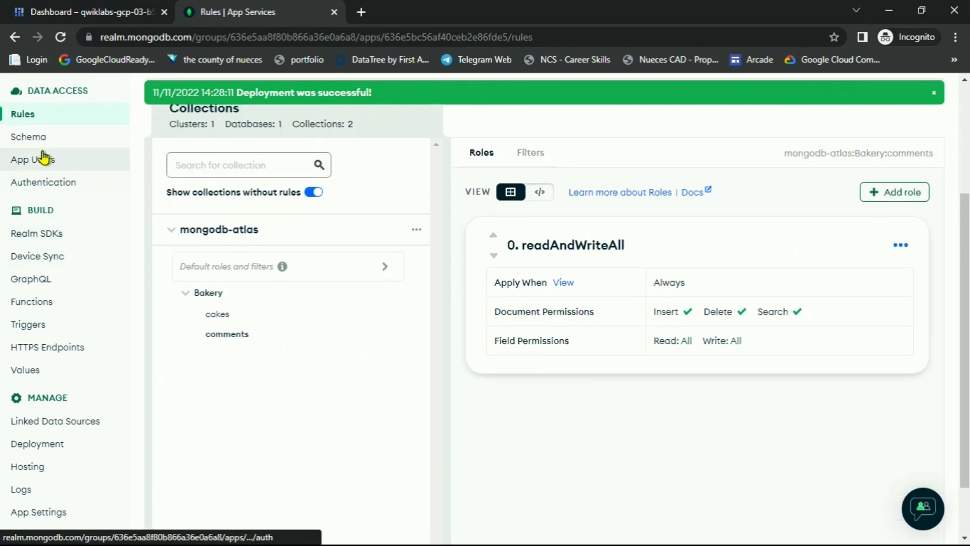
pyautogui.click(42, 137)
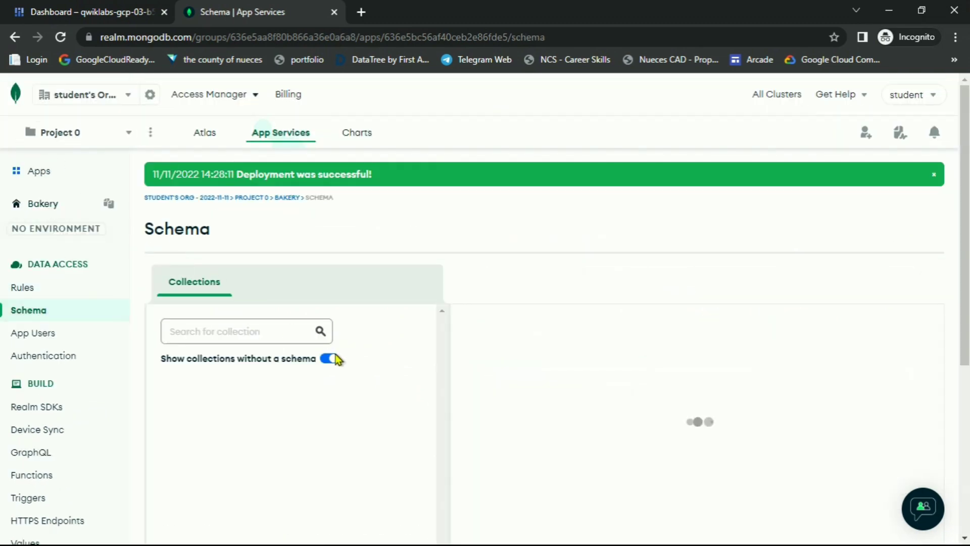
# - Read lab steps 2 and 3 on generating the cakes schema from sampling, then return to App Services
pyautogui.hotkey('alt', 'Tab')
pyautogui.scroll(-1, 491, 348)
pyautogui.scroll(-1, 491, 347)
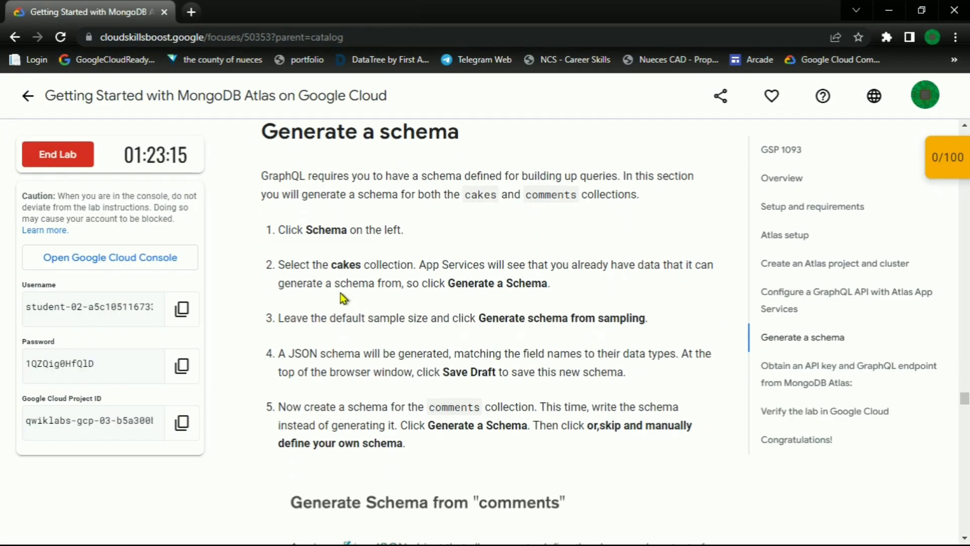
pyautogui.moveTo(306, 265); pyautogui.dragTo(364, 264)
pyautogui.moveTo(422, 283); pyautogui.dragTo(558, 299)
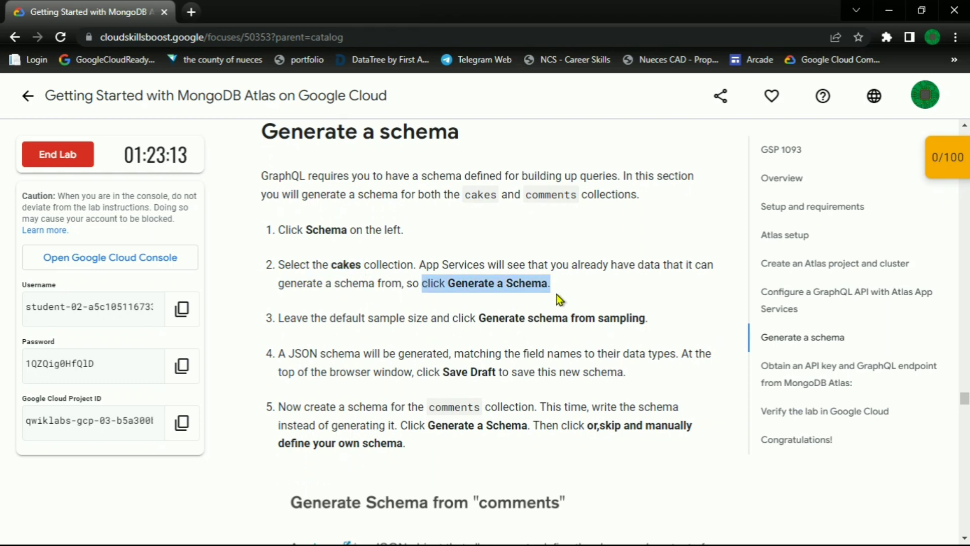
pyautogui.moveTo(462, 317); pyautogui.dragTo(645, 326)
pyautogui.hotkey('alt', 'Tab')
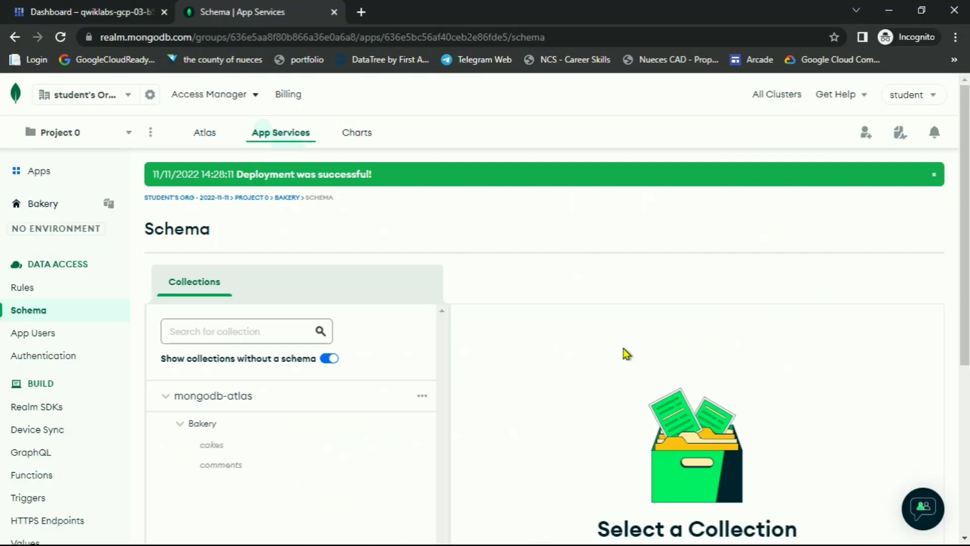
# - Generate a schema for the cakes collection from sampling with the default sample size and save the draft
pyautogui.scroll(-1, 428, 399)
pyautogui.click(201, 375)
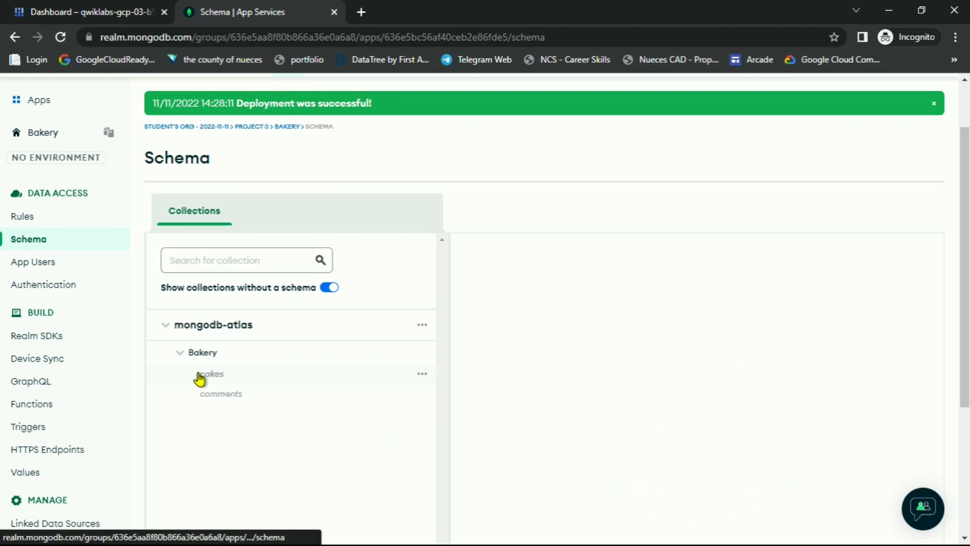
pyautogui.scroll(-4, 339, 459)
pyautogui.scroll(3, 348, 474)
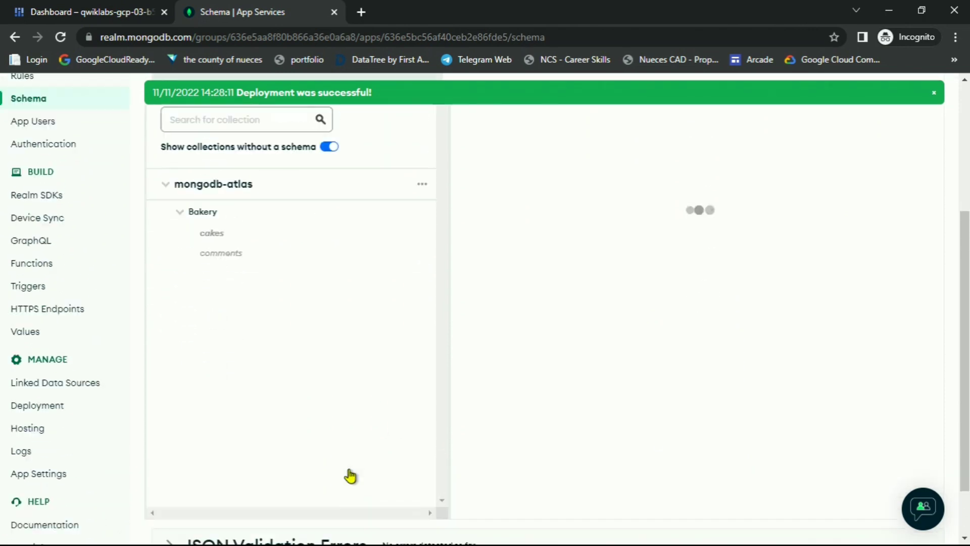
pyautogui.scroll(-2, 380, 443)
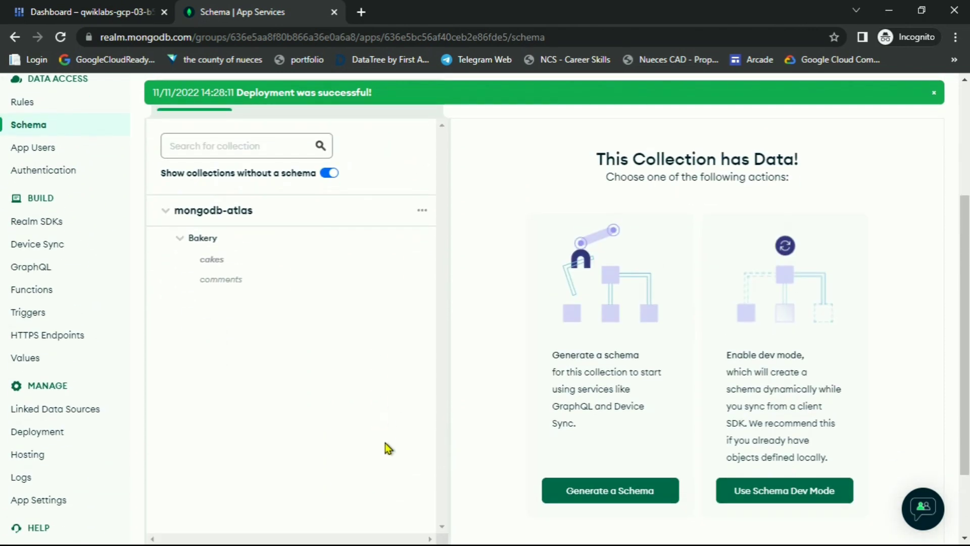
pyautogui.click(596, 467)
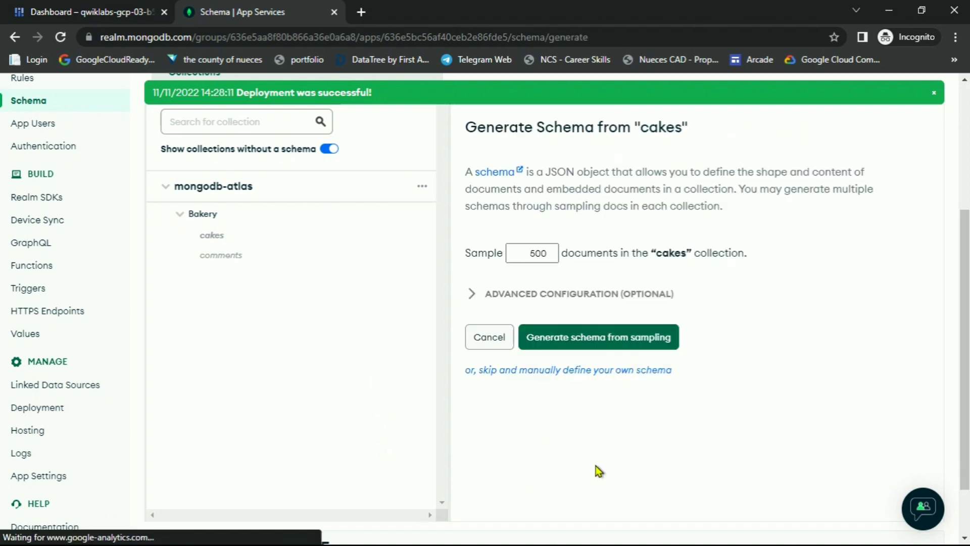
pyautogui.click(596, 343)
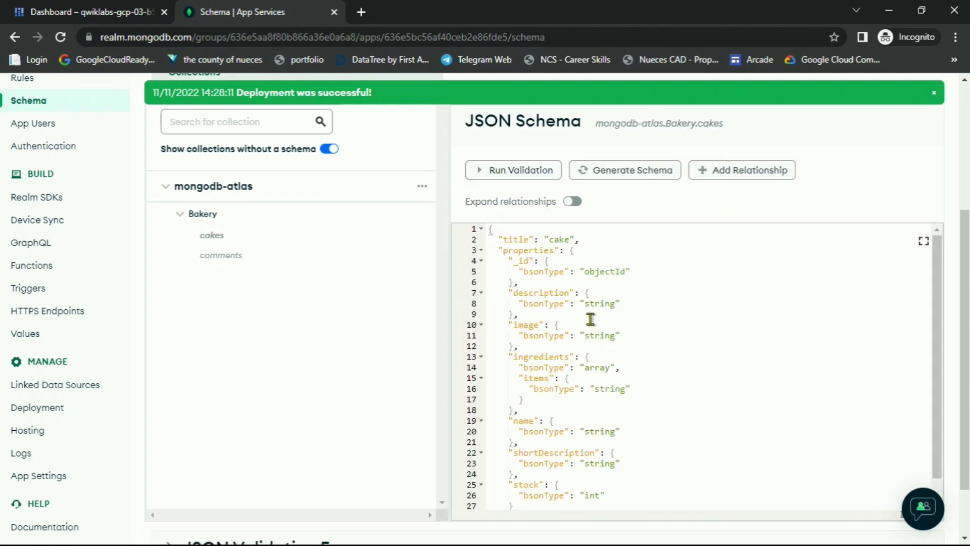
pyautogui.scroll(3, 591, 319)
pyautogui.click(917, 170)
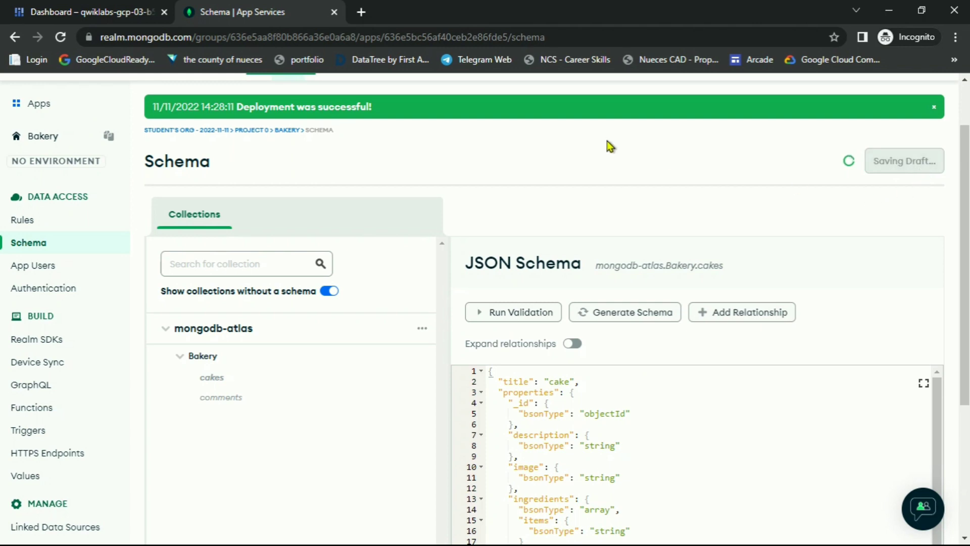
# - Check lab step 5 on the comments schema, then select the comments collection and open its schema generation options
pyautogui.hotkey('alt', 'Tab')
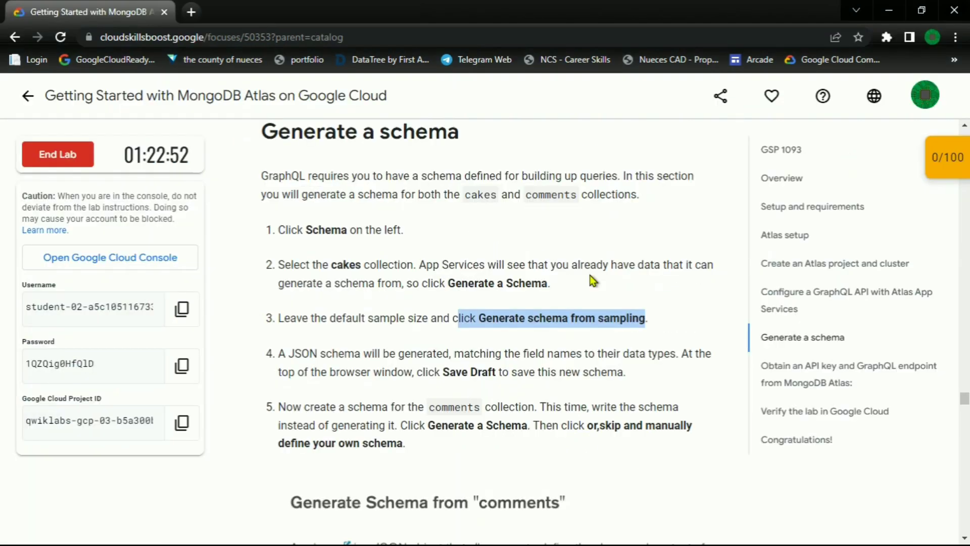
pyautogui.scroll(-3, 521, 373)
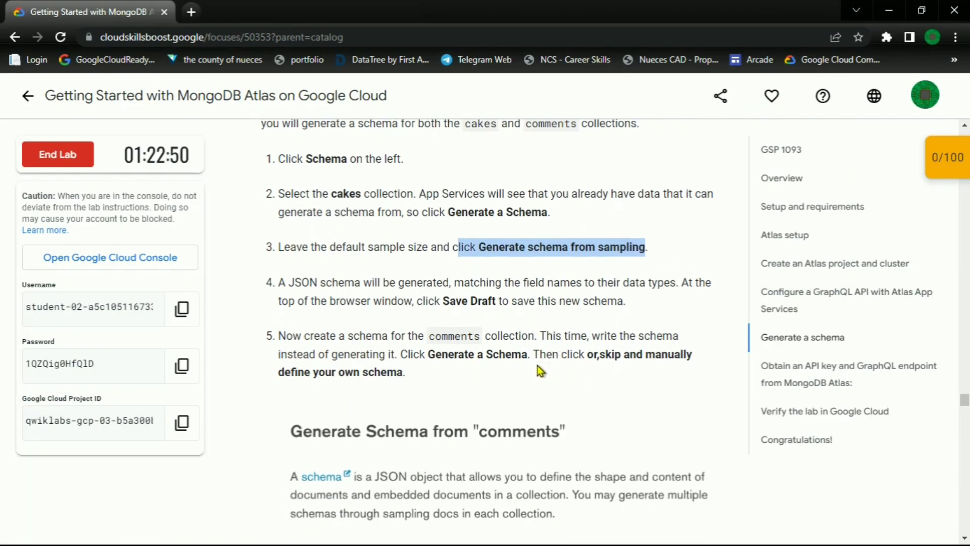
pyautogui.hotkey('alt', 'Tab')
pyautogui.click(202, 403)
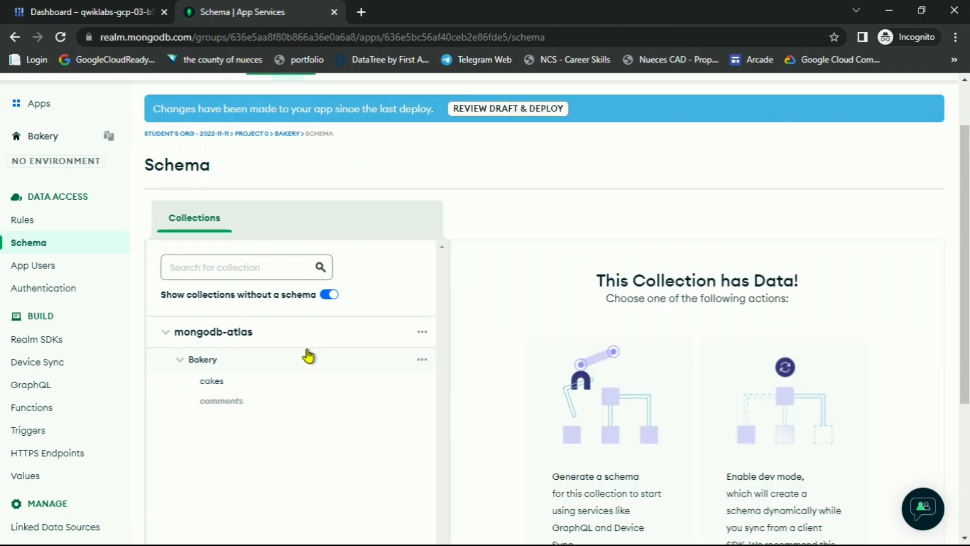
pyautogui.scroll(-4, 613, 402)
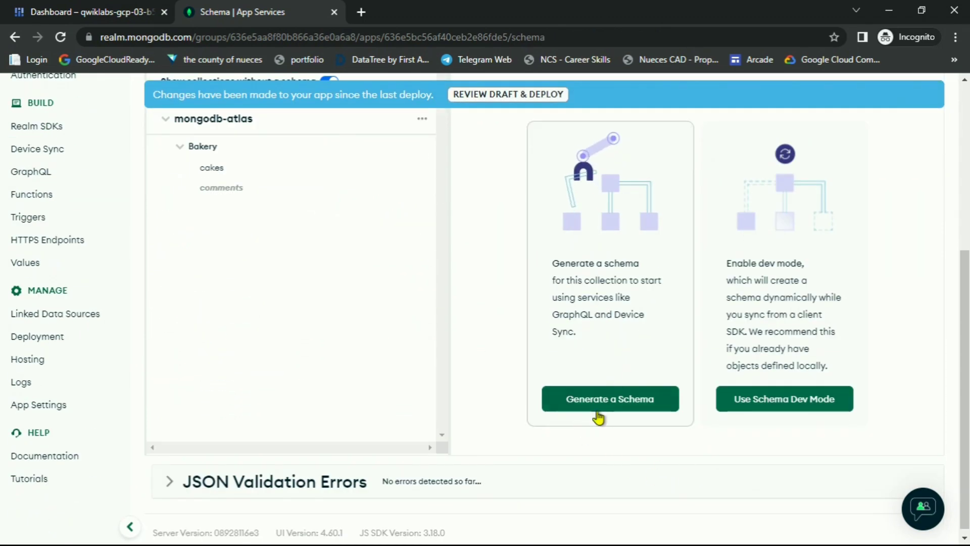
pyautogui.click(618, 403)
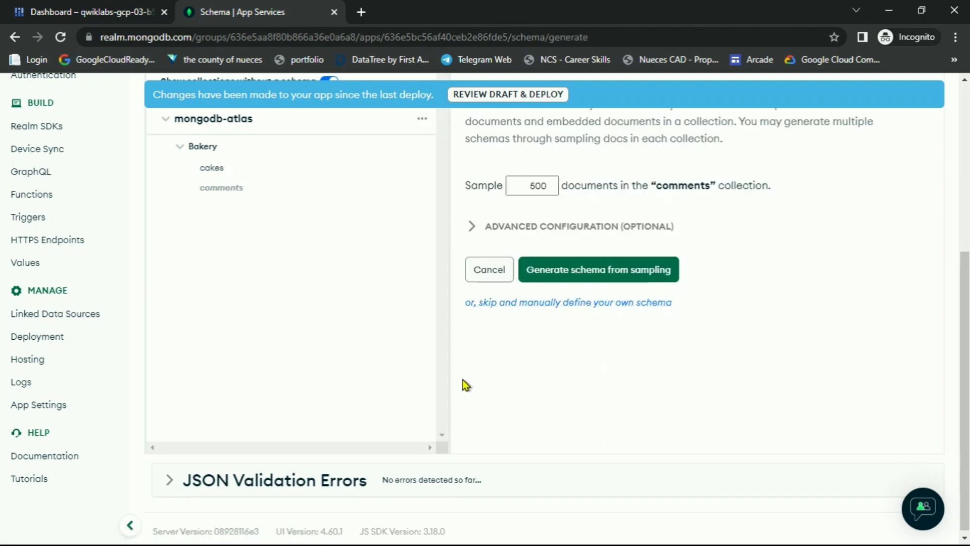
# - Copy the lab's comment JSON schema, paste it as the manually defined schema of the comments collection and save the draft
pyautogui.hotkey('alt', 'Tab')
pyautogui.scroll(-8, 576, 359)
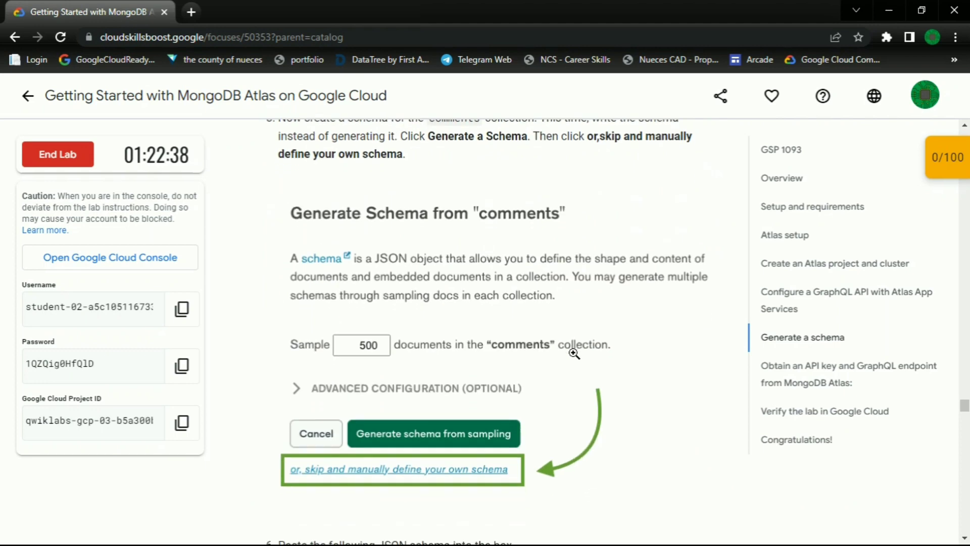
pyautogui.scroll(-3, 574, 354)
pyautogui.click(689, 244)
pyautogui.hotkey('alt', 'Tab')
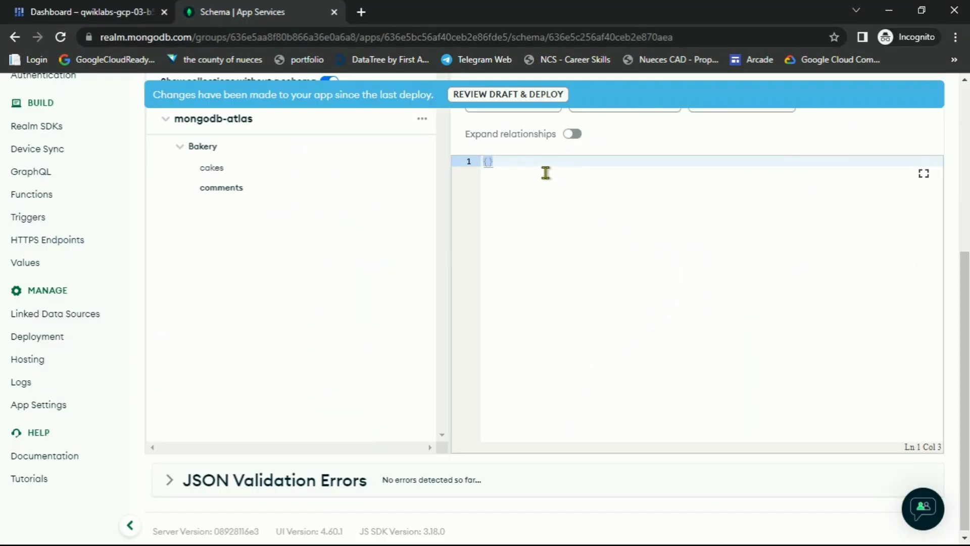
pyautogui.hotkey('ctrl', 'v')
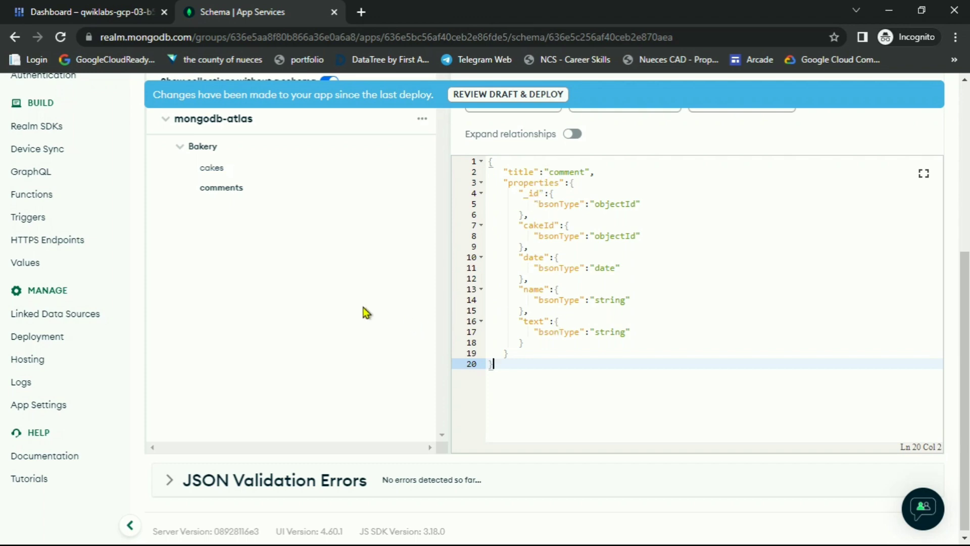
pyautogui.scroll(3, 369, 311)
pyautogui.scroll(3, 627, 212)
pyautogui.click(912, 237)
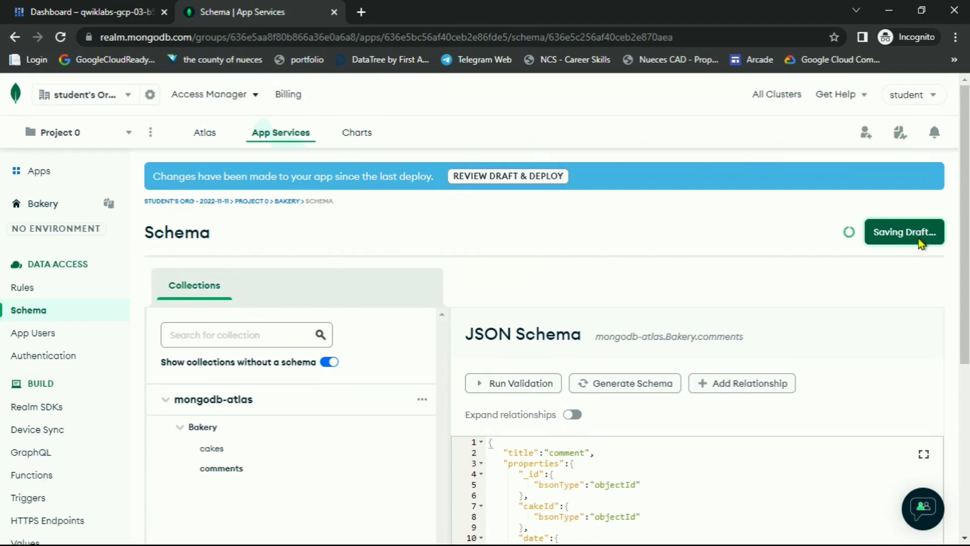
# - Read lab step 7 on the relationship's parent field, linked database, linked collection and linked field
pyautogui.hotkey('alt', 'Tab')
pyautogui.scroll(-8, 507, 286)
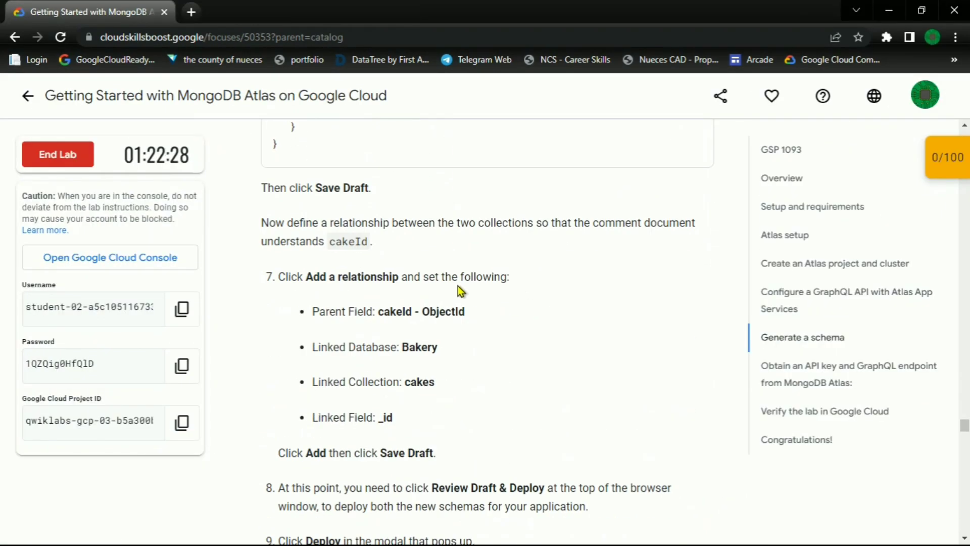
pyautogui.moveTo(314, 307); pyautogui.dragTo(472, 320)
pyautogui.moveTo(356, 348); pyautogui.dragTo(445, 360)
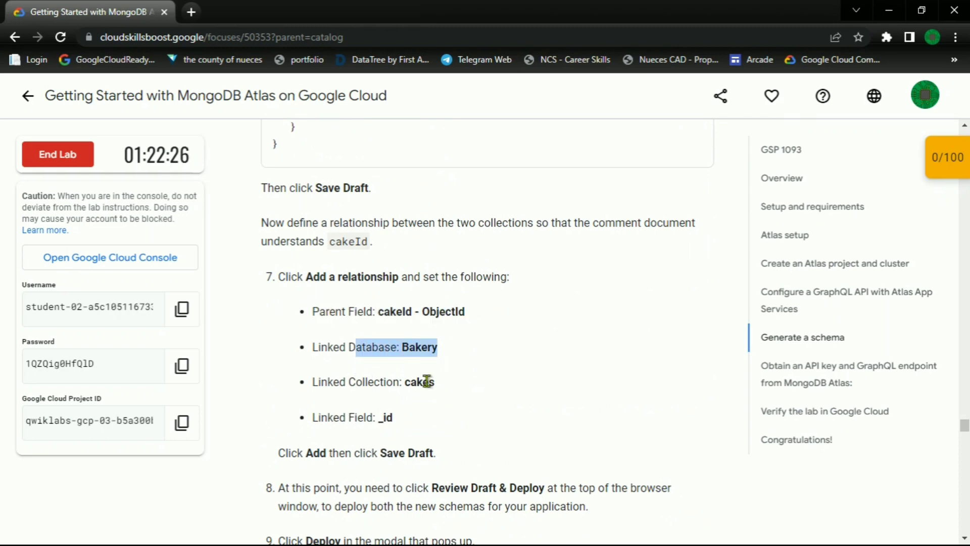
pyautogui.scroll(-1, 427, 382)
pyautogui.scroll(2, 385, 329)
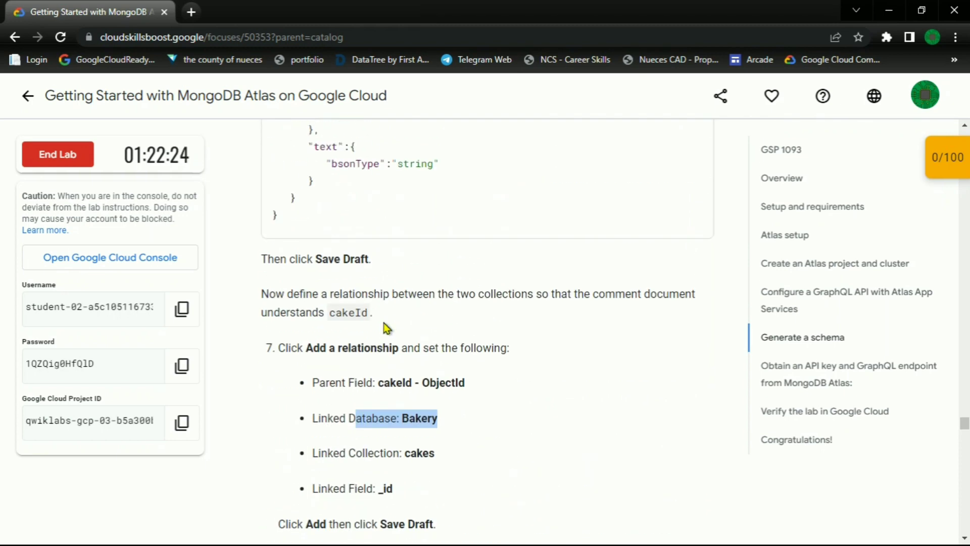
pyautogui.moveTo(296, 259); pyautogui.dragTo(304, 257)
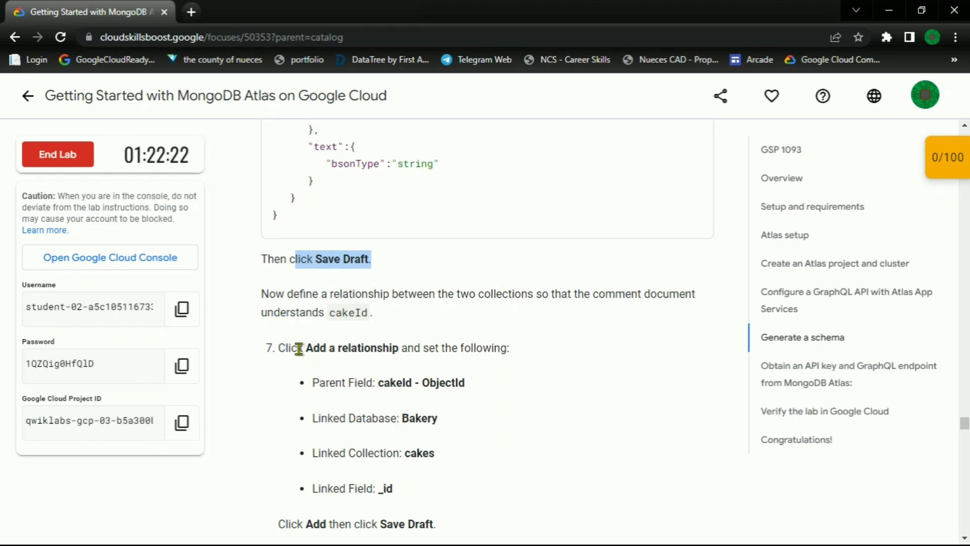
pyautogui.moveTo(296, 348); pyautogui.dragTo(399, 348)
# - Start a relationship on the comments schema in Atlas App Services with parent field cakeId - objectId, linked database Bakery and linked collection cakes
pyautogui.hotkey('alt', 'Tab')
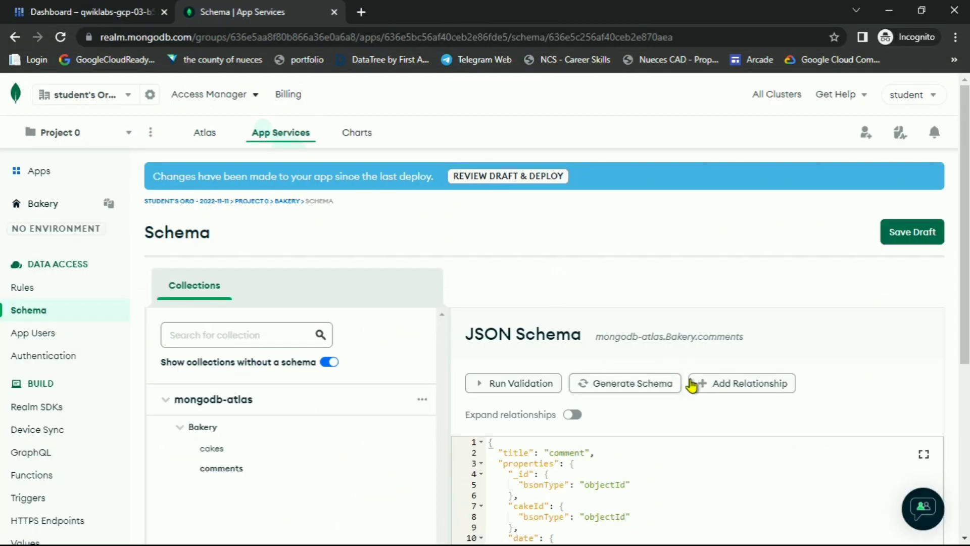
pyautogui.click(737, 384)
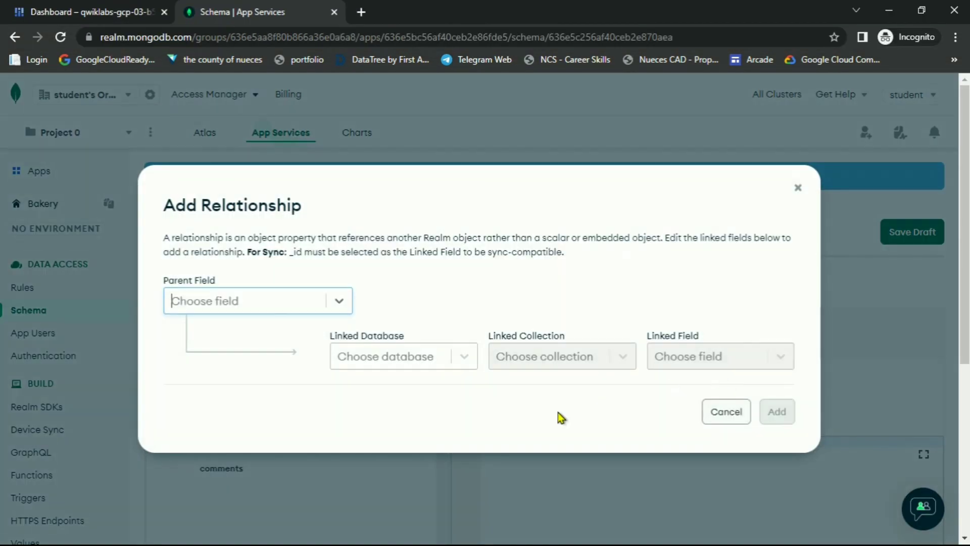
pyautogui.click(308, 302)
pyautogui.click(235, 368)
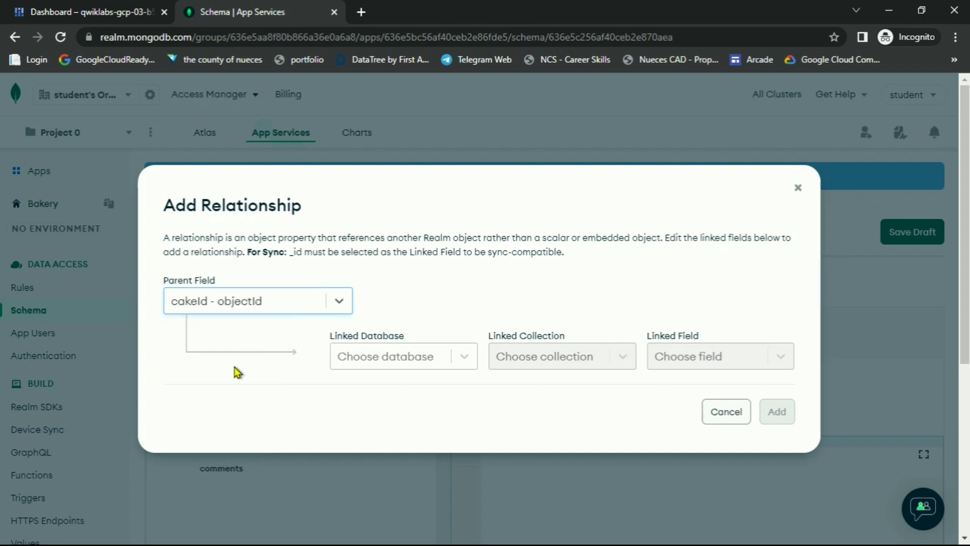
pyautogui.click(451, 358)
pyautogui.click(357, 394)
pyautogui.click(519, 360)
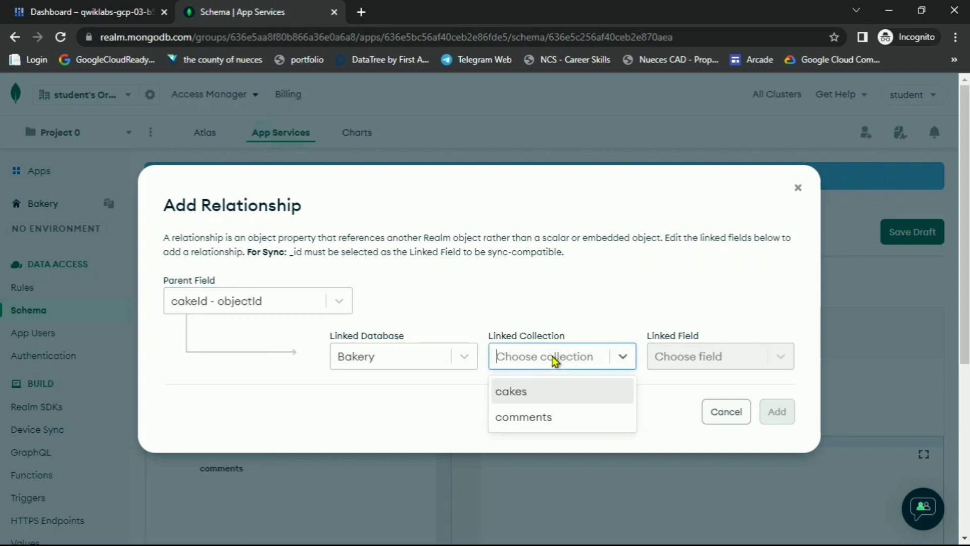
pyautogui.click(535, 402)
# - Check the linked field in lab step 7, set it to _id and add the relationship
pyautogui.hotkey('alt', 'Tab')
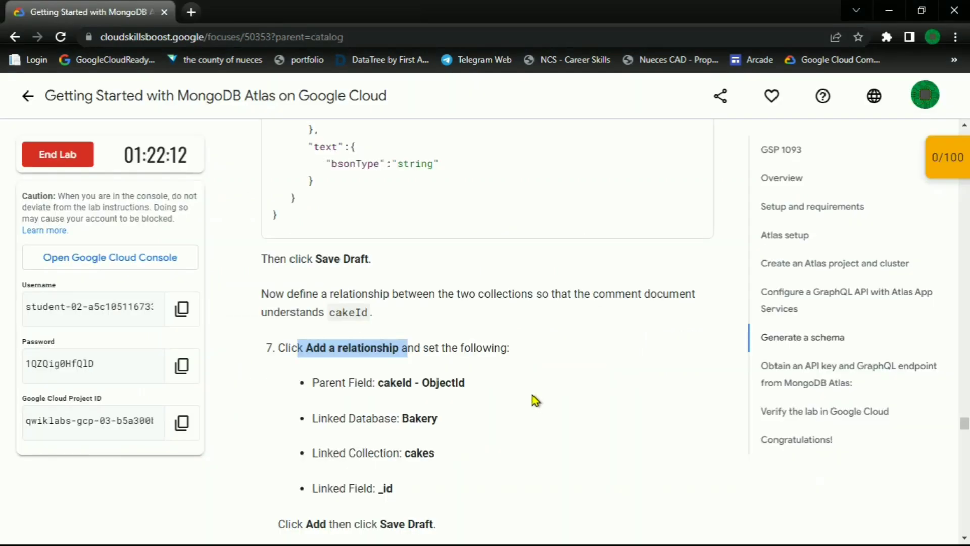
pyautogui.hotkey('alt', 'Tab')
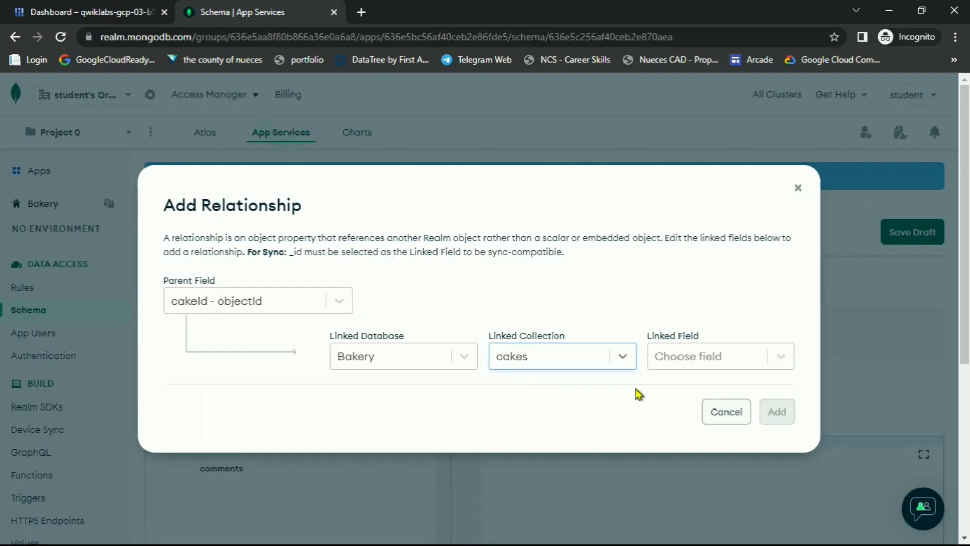
pyautogui.click(721, 358)
pyautogui.click(680, 396)
pyautogui.click(795, 417)
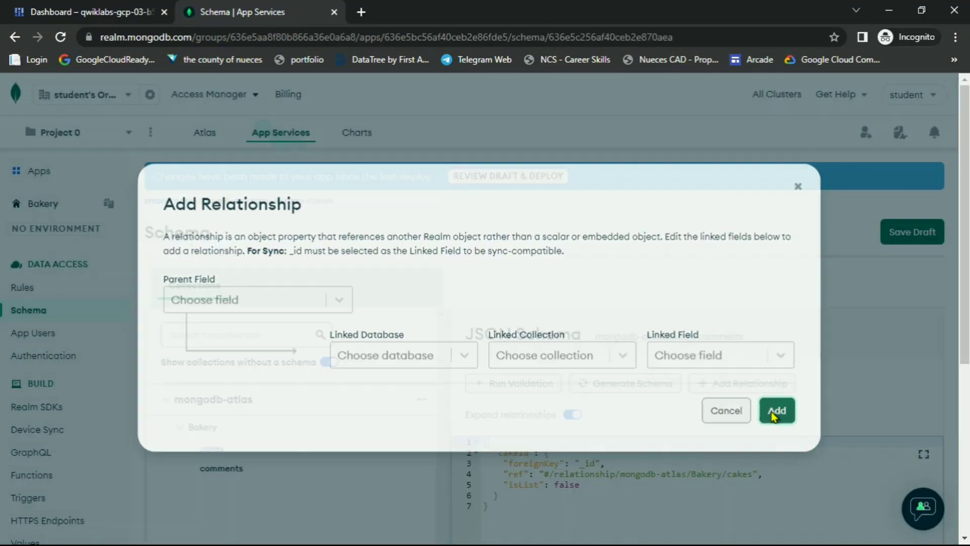
# - Check the lab instructions on what follows adding the relationship, then return to the comments schema
pyautogui.hotkey('alt', 'Tab')
pyautogui.scroll(-4, 533, 356)
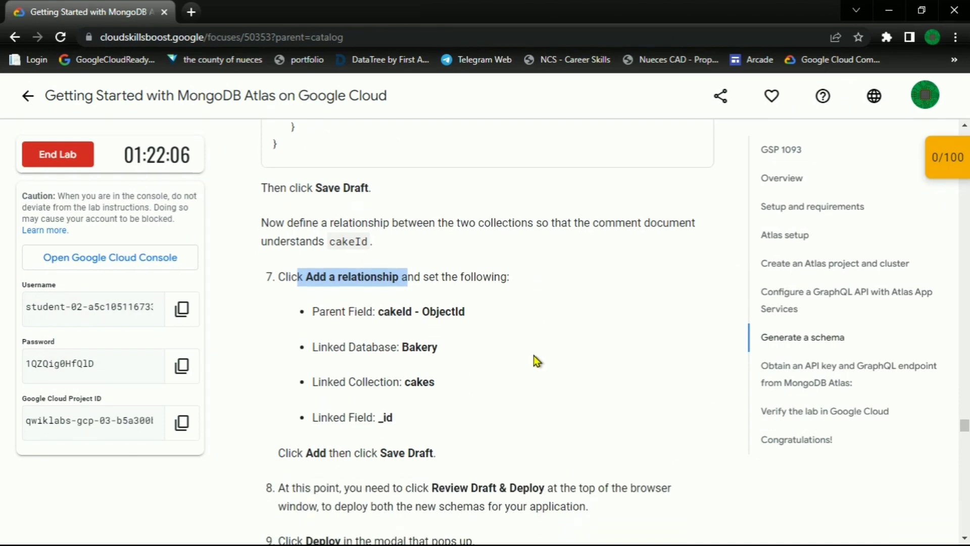
pyautogui.moveTo(280, 310); pyautogui.dragTo(444, 301)
pyautogui.hotkey('alt', 'Tab')
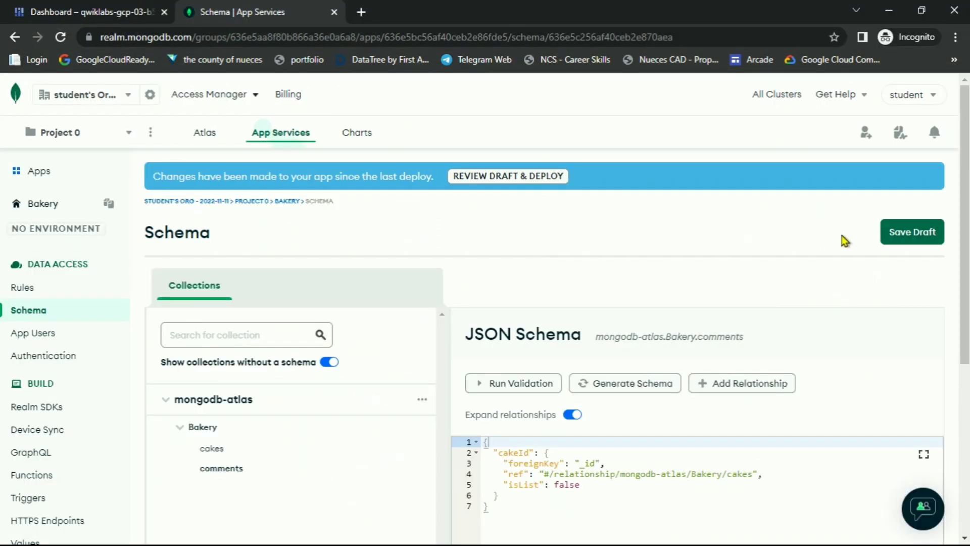